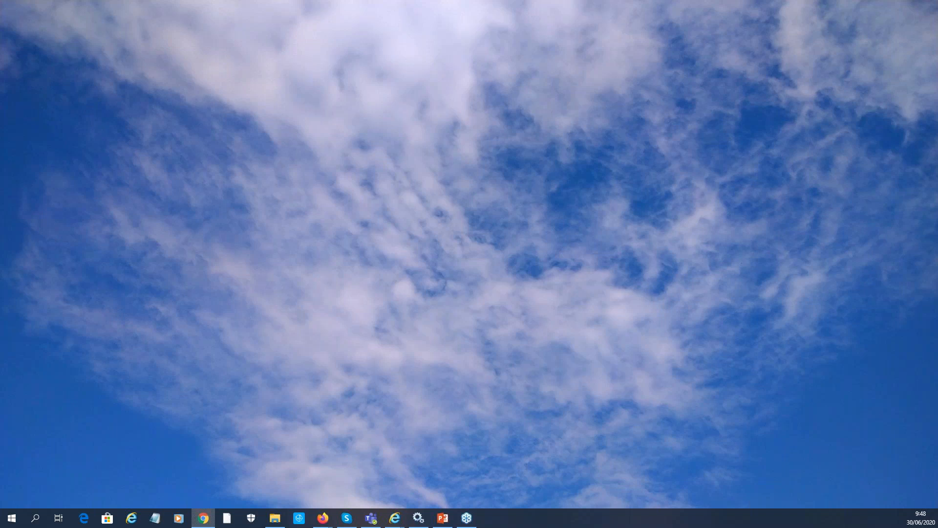
Restore and maximize the Chrome window, then return to the loaded USG60 dashboard tab
left_click_drag(142, 16, 426, 20)
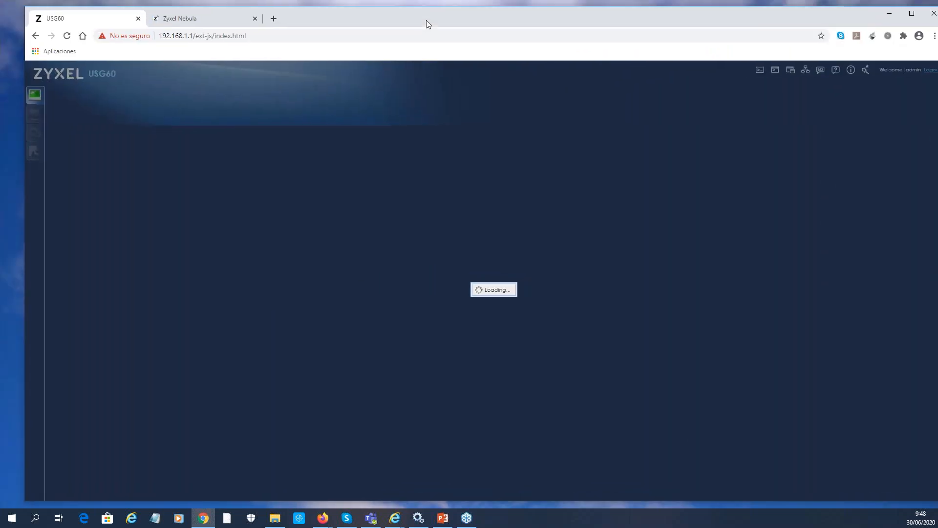
left_click(912, 13)
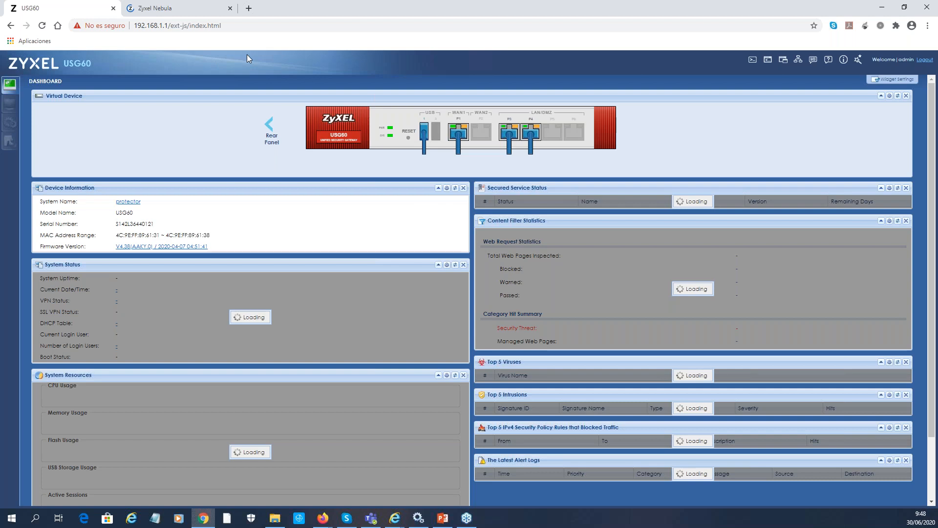
left_click(172, 10)
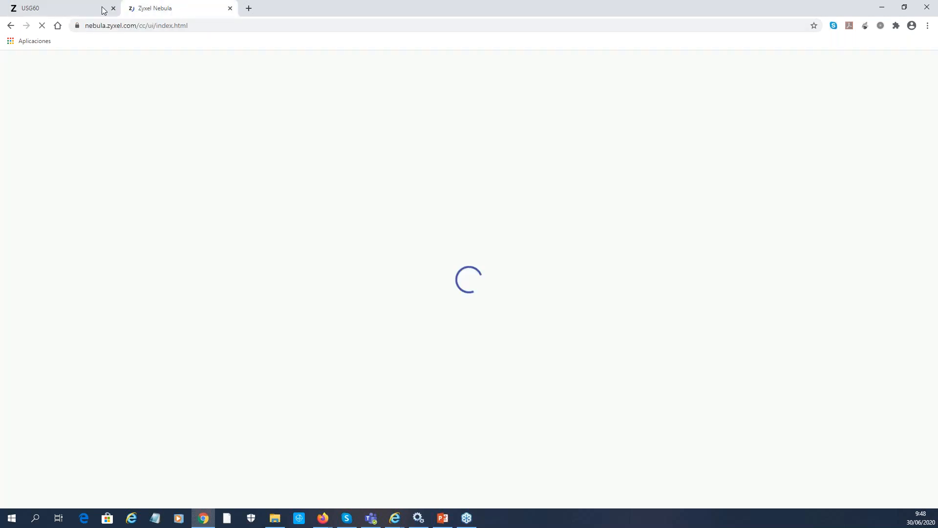
left_click(66, 13)
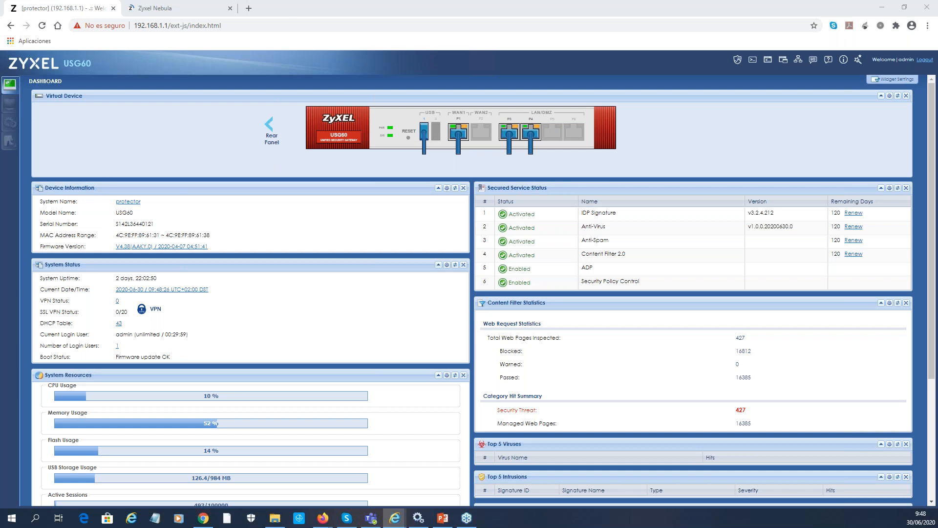
left_click(178, 9)
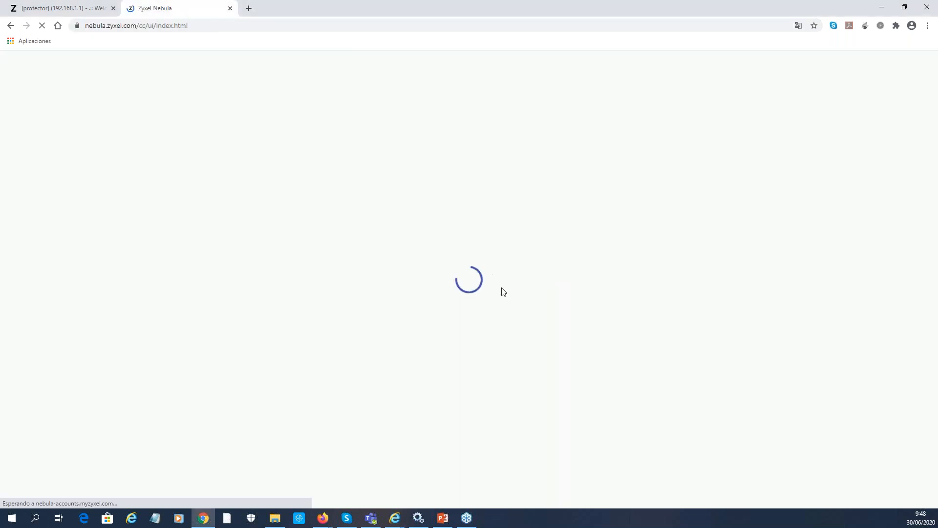
left_click(69, 8)
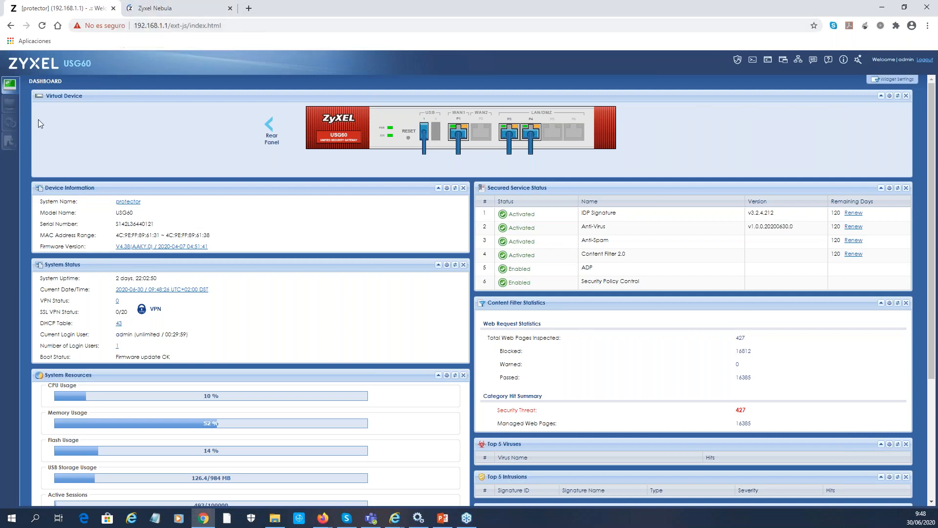
Navigate to Configuration > Object > Auth. Method
left_click(10, 124)
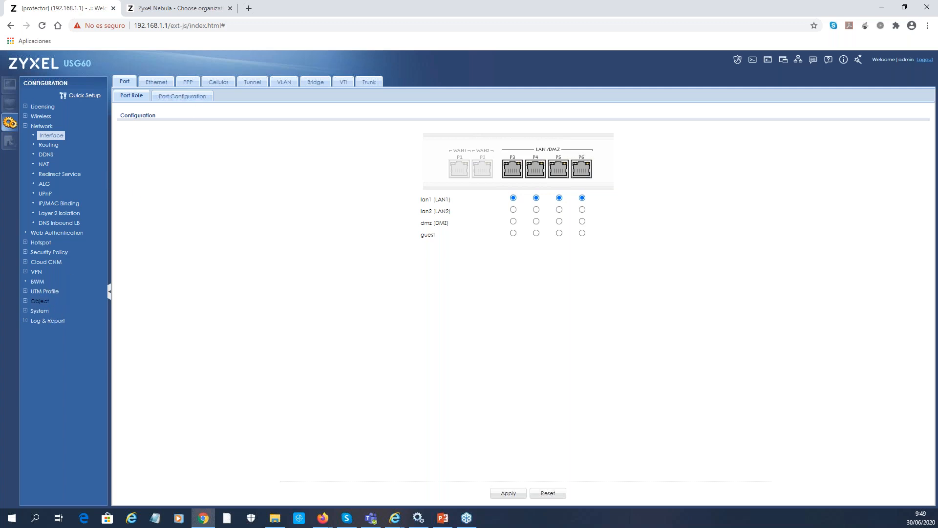
left_click(40, 300)
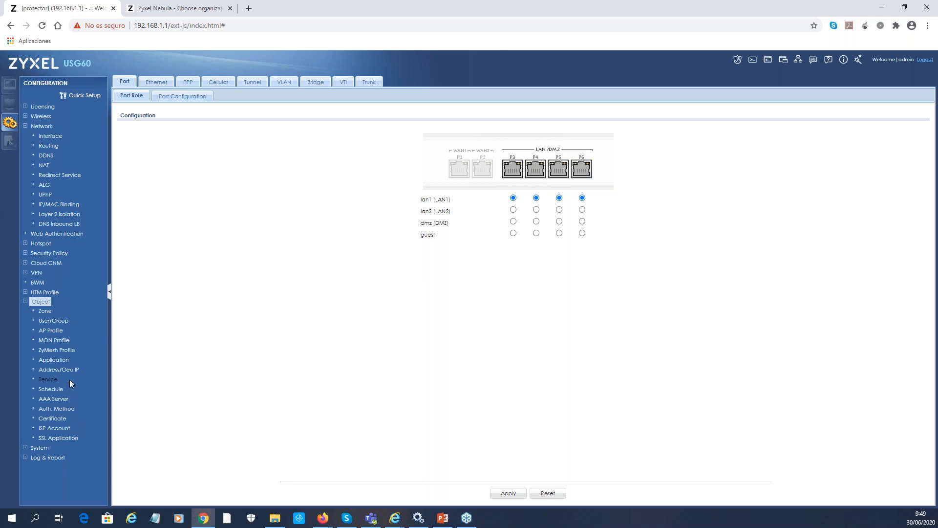
left_click(68, 399)
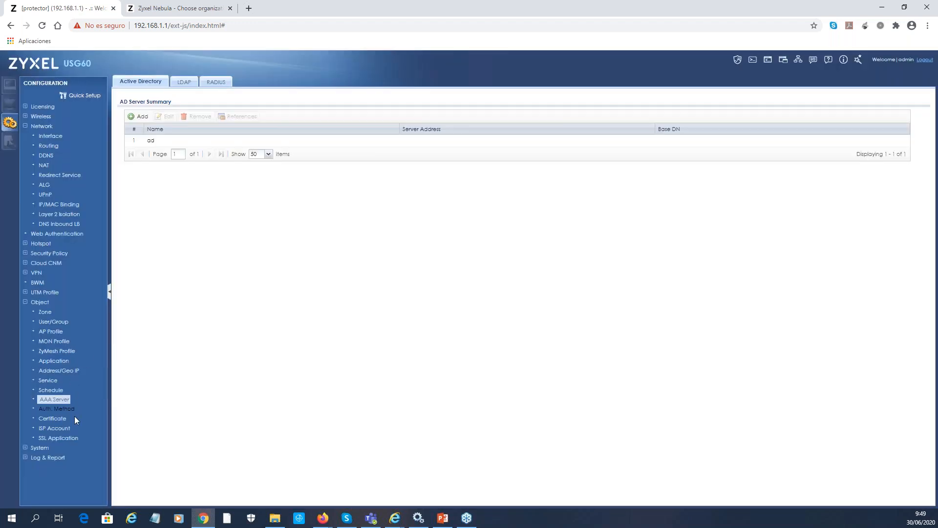
left_click(68, 411)
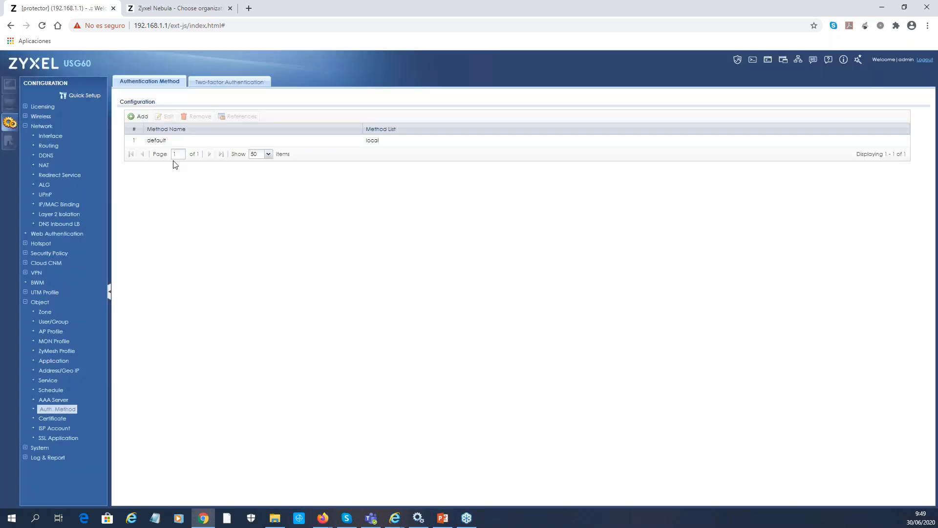
Inspect the 'default' method's list options and cancel, keeping it on local only
double_click(158, 141)
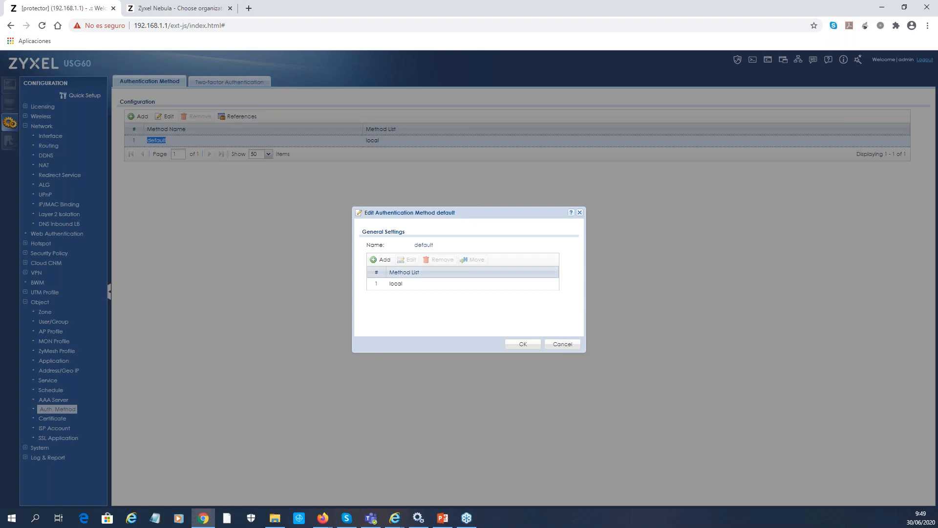
left_click(387, 263)
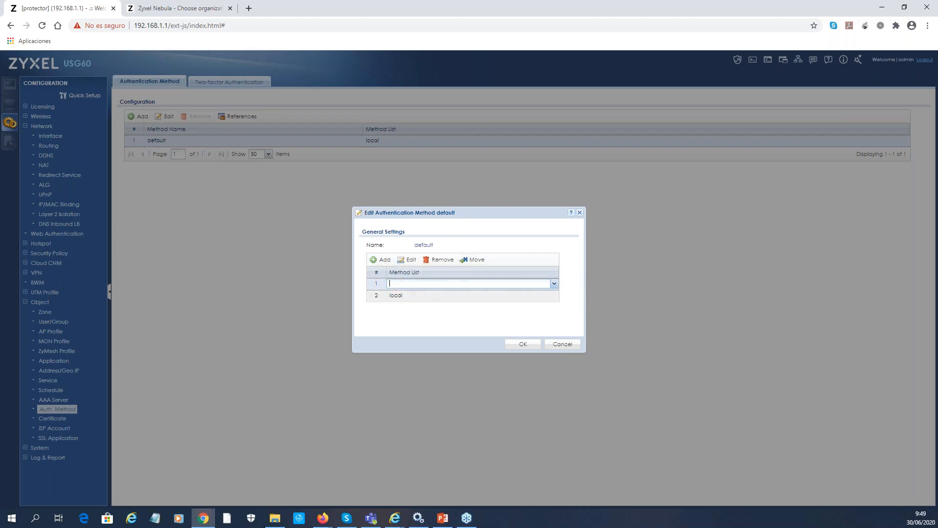
left_click(483, 284)
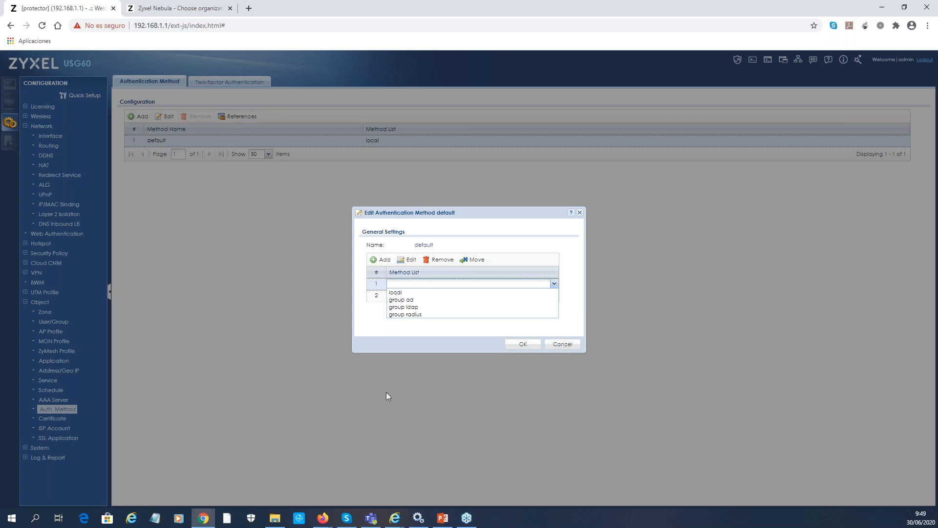
left_click(535, 428)
left_click(563, 344)
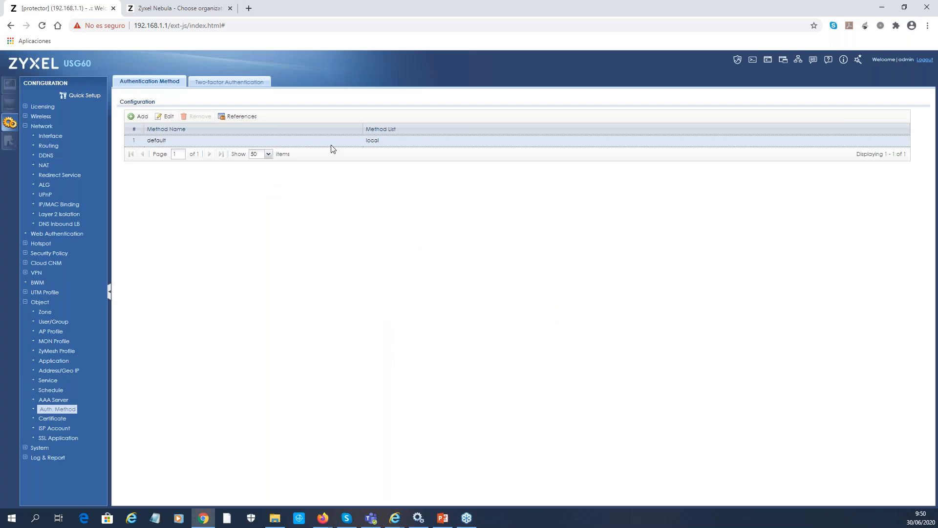
double_click(194, 141)
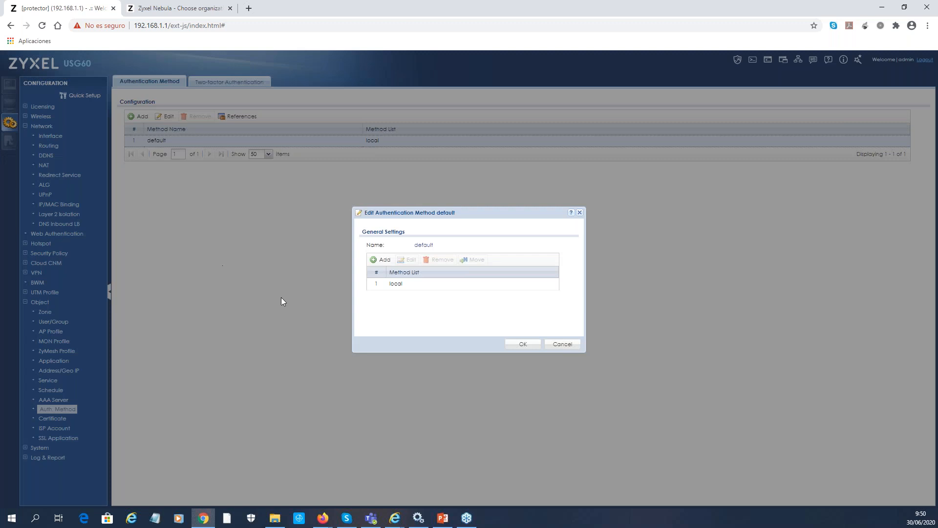
left_click(563, 344)
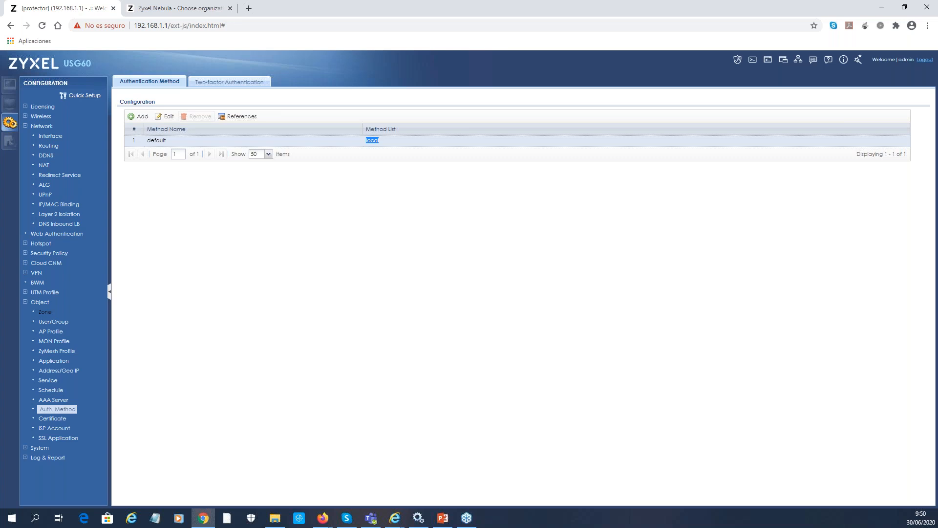
left_click(40, 448)
scroll(43, 415, "down", 3)
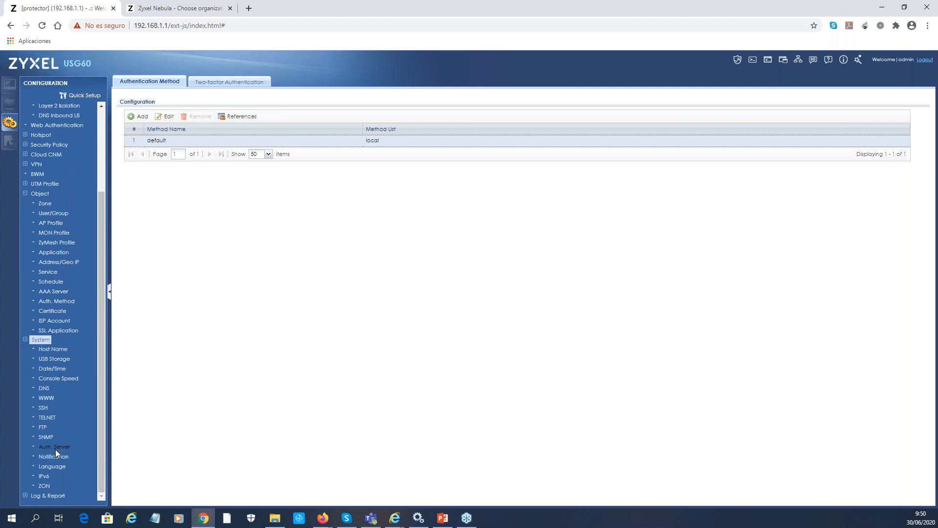
Start trusted client SW1 in System > Auth. Server with IP 192.168.1.6 and netmask 255.255.255.0
left_click(67, 447)
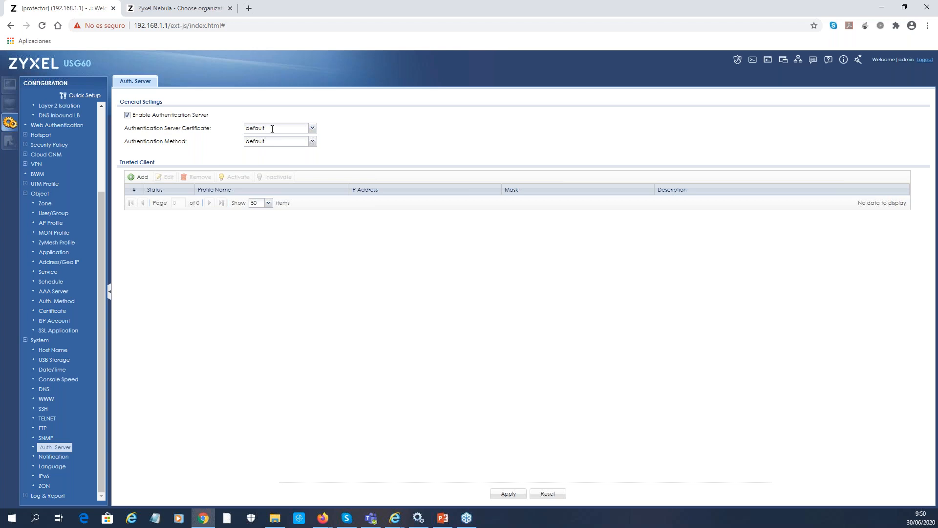
left_click(142, 179)
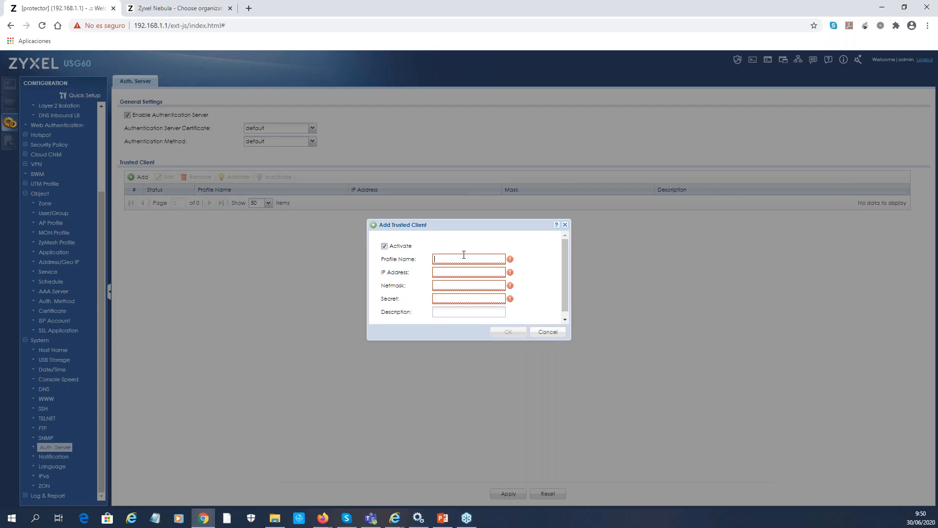
type("SW1")
left_click(462, 272)
type("192.168.1.6")
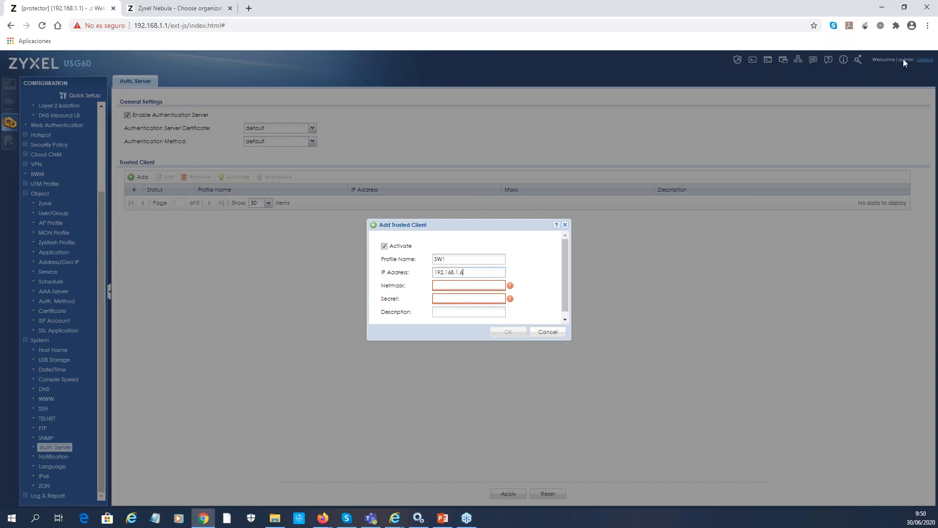
key("Tab")
type("255.255.255.0")
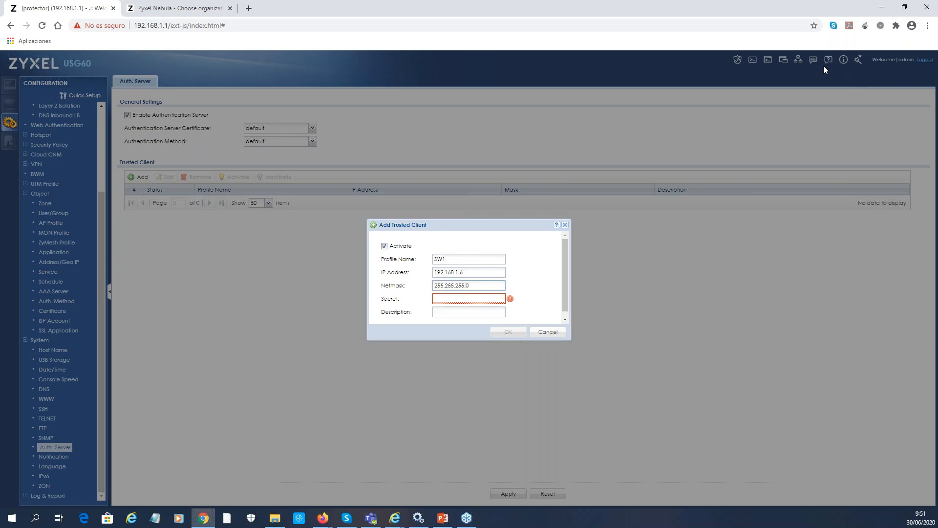
Enter the shared secret for SW1 and save the trusted client
left_click(464, 299)
type("••")
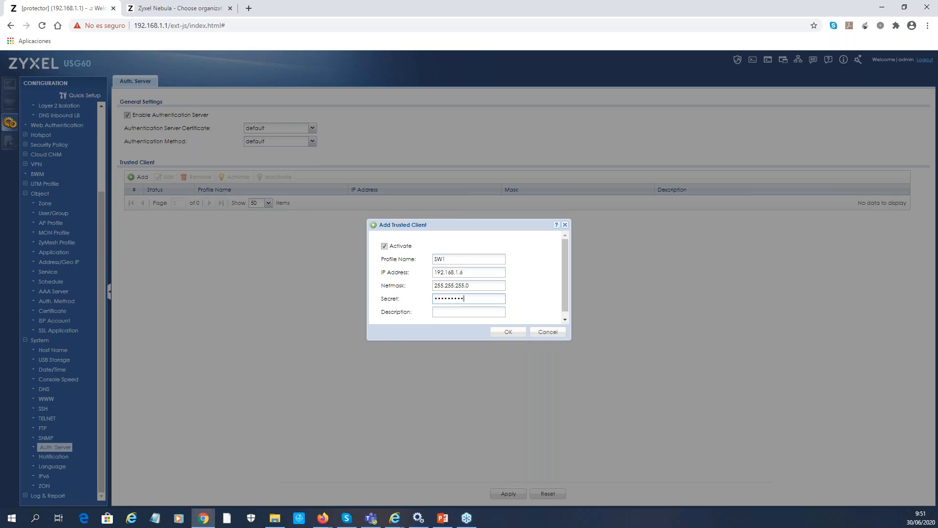
left_click_drag(478, 298, 302, 295)
type("•••")
left_click(503, 333)
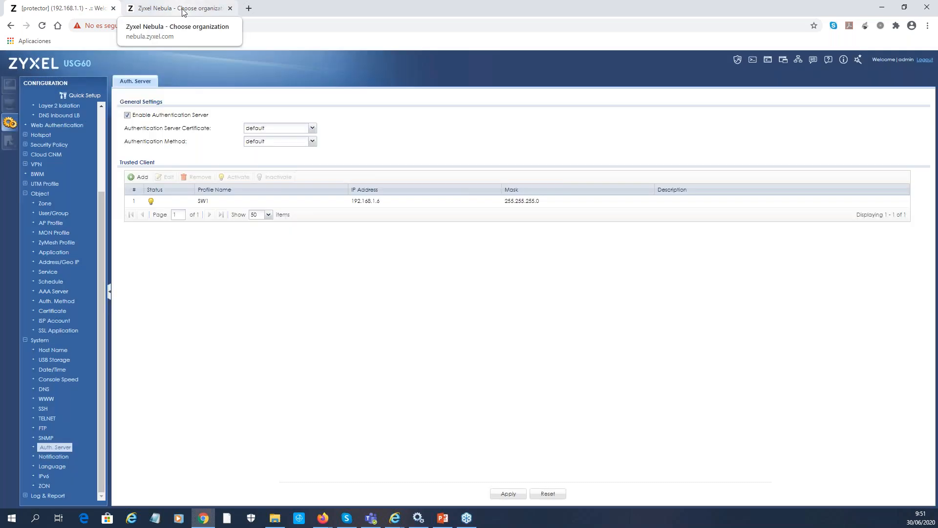
Fill a new trusted client named SW2 with netmask 255.255.255.0 and a shared secret
left_click(182, 7)
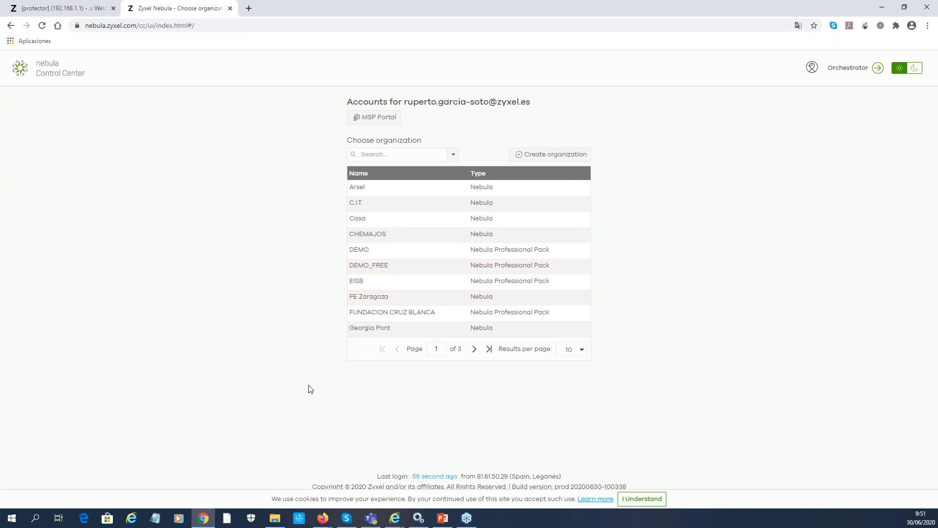
left_click(71, 11)
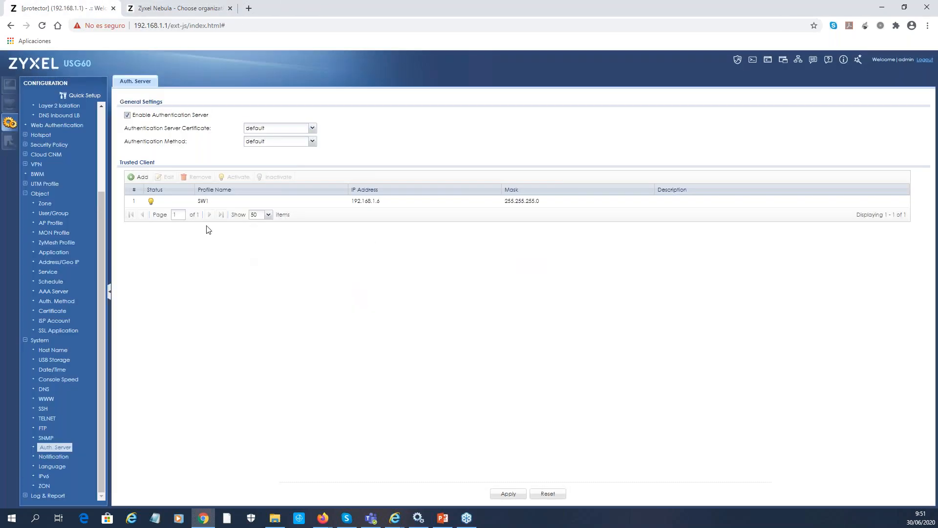
left_click(139, 179)
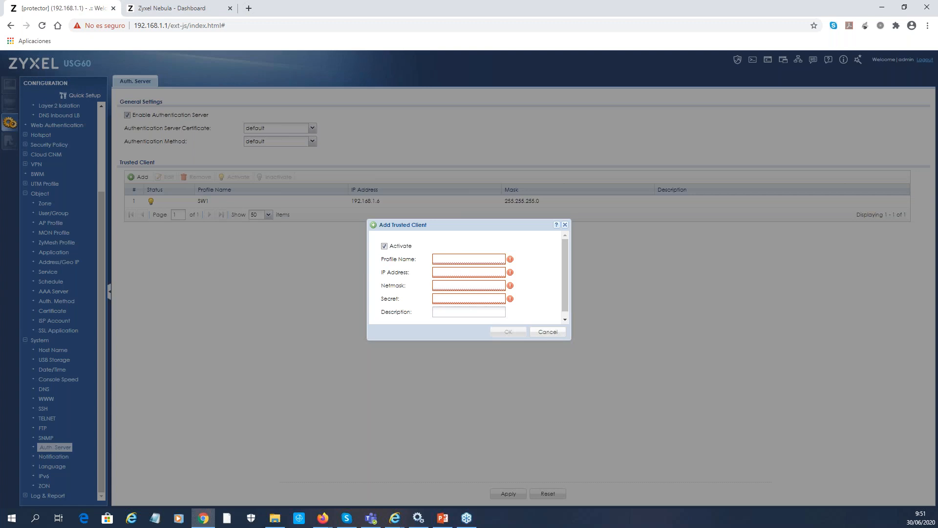
type("SW2")
left_click(463, 284)
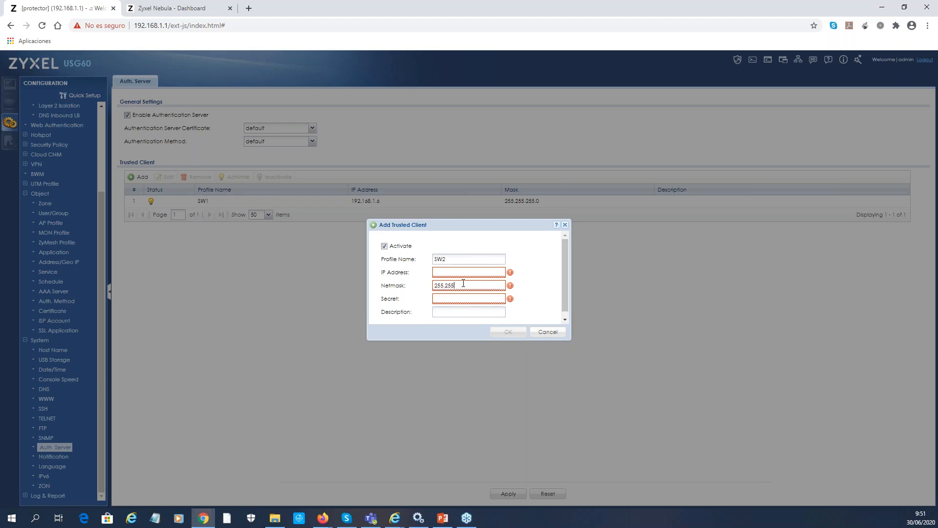
type("255.255.255.0")
left_click(501, 300)
type("••")
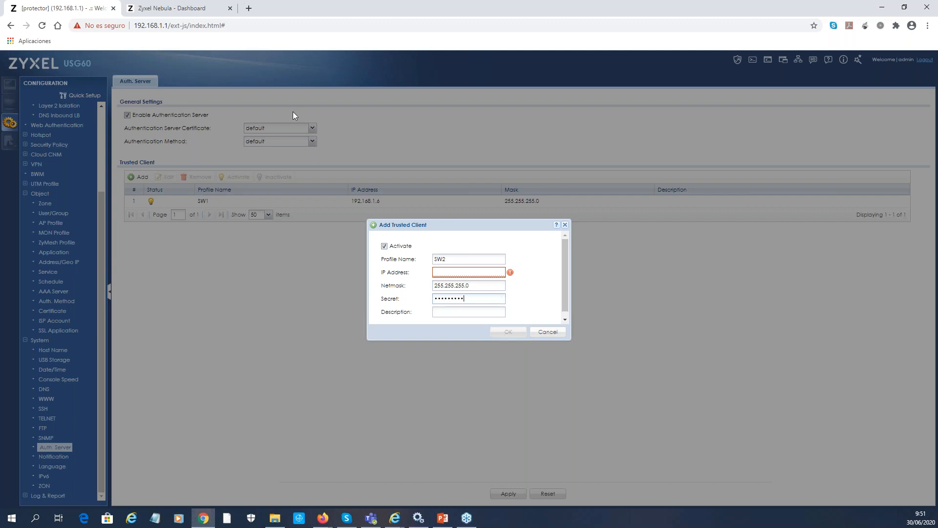
Open Nebula's DEMO_FREE Switches list to look up the switches' LAN IPs for SW2
left_click(147, 9)
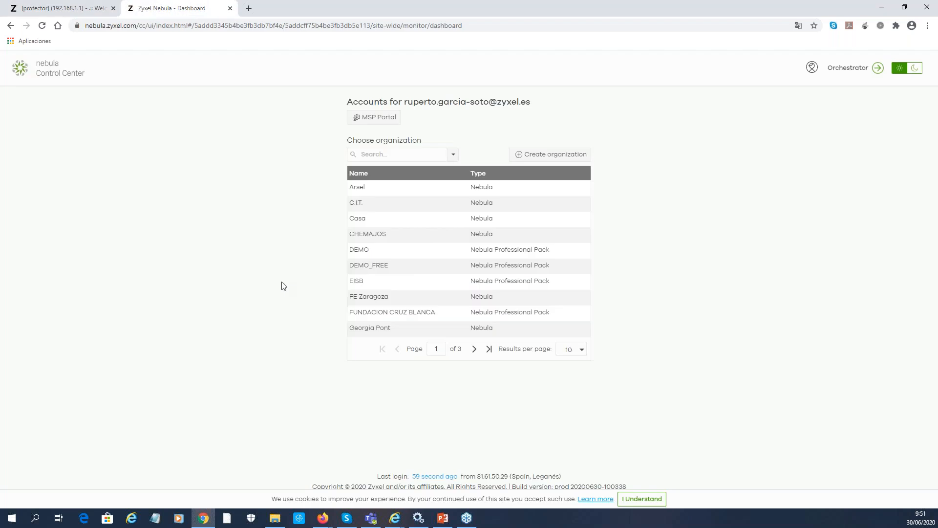
left_click(355, 264)
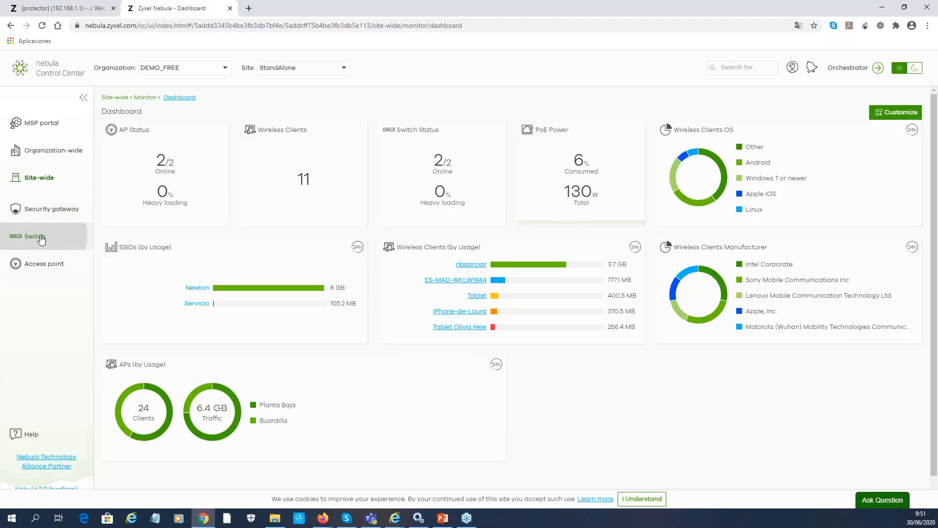
mouse_move(54, 243)
left_click(134, 122)
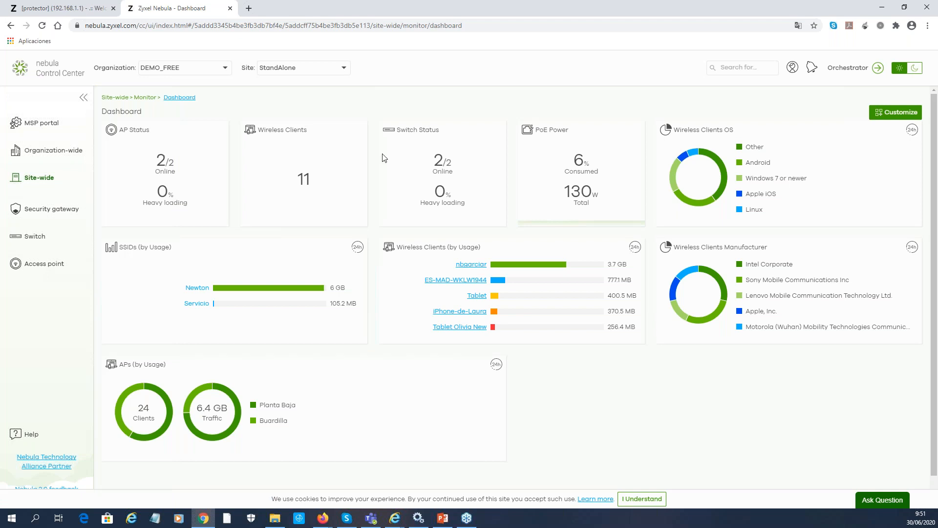
left_click(86, 11)
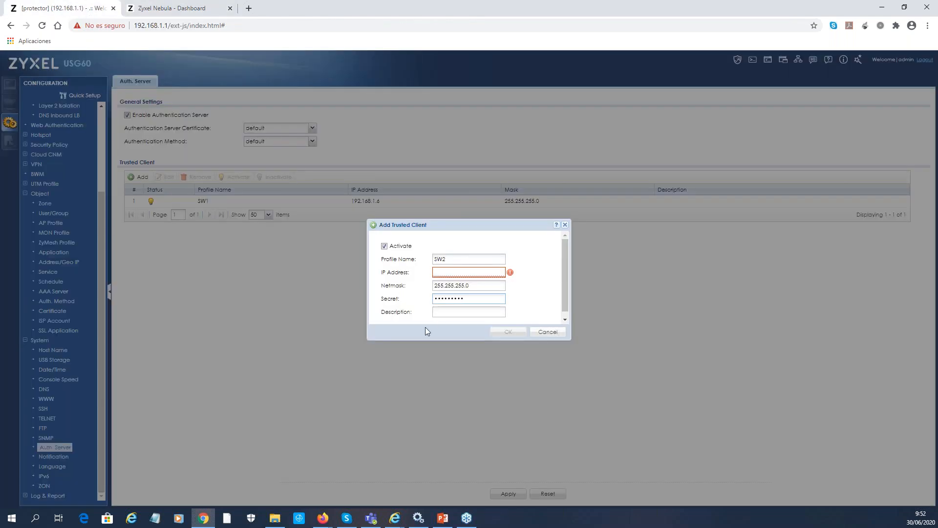
type("192.168.1.")
left_click(183, 6)
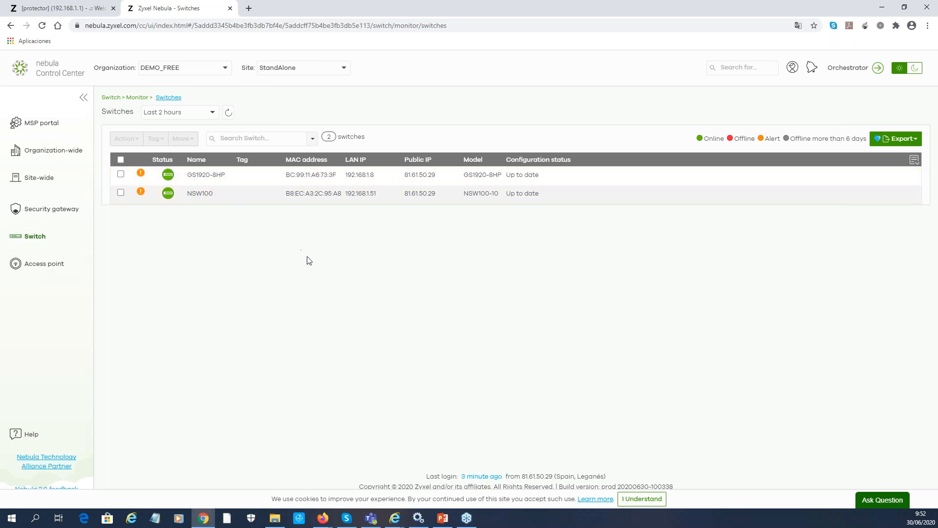
Complete SW2's IP as 192.168.1.51 and save the trusted client
left_click(69, 9)
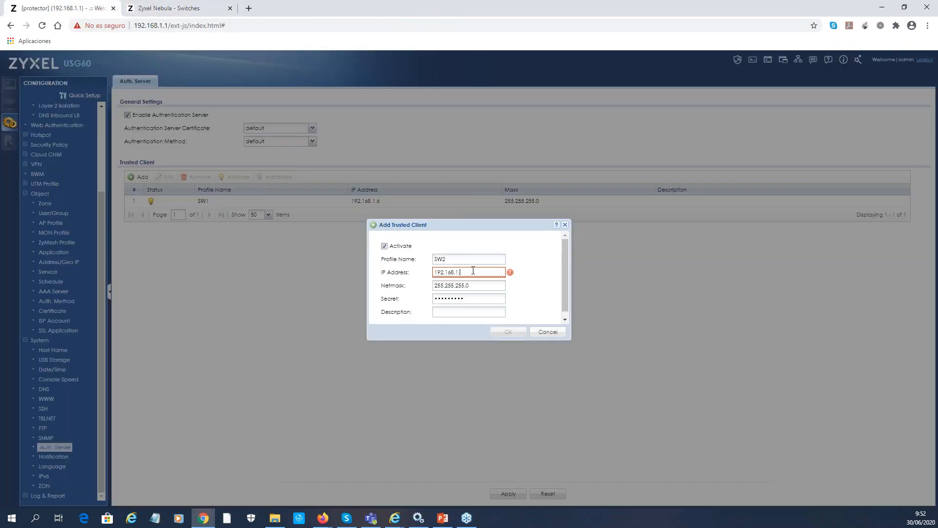
type("51")
left_click(510, 332)
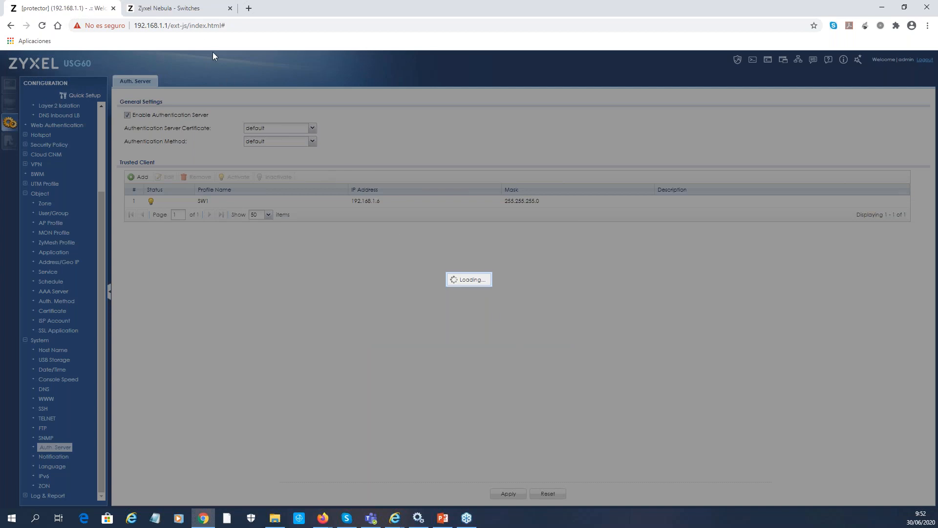
left_click(161, 9)
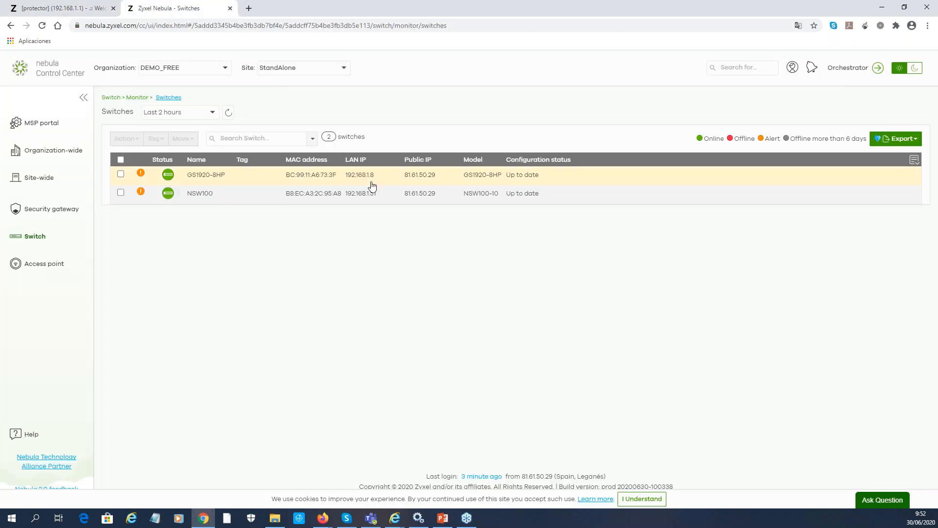
left_click(60, 9)
Add trusted client SW3 at 192.168.1.8 with netmask 255.255.255.0 and a secret
left_click(139, 177)
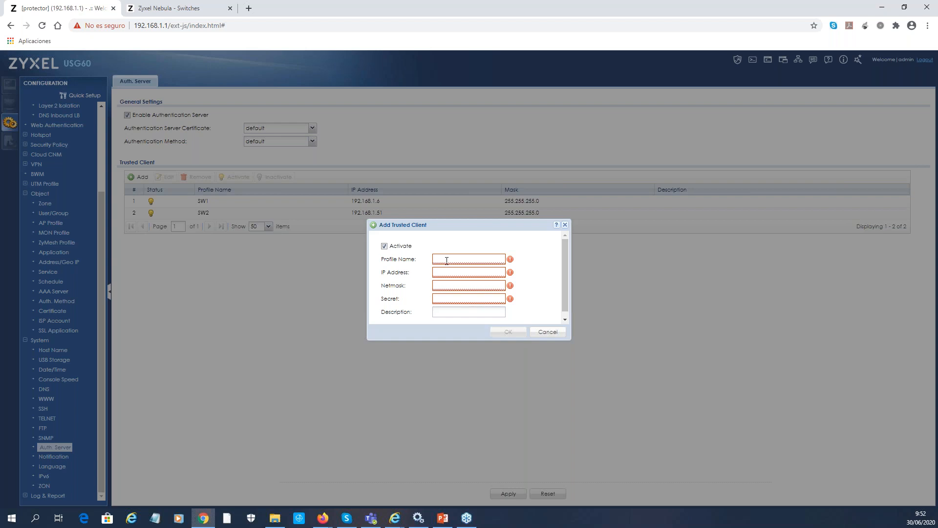
type("Z")
key("BackSpace")
type("SW3")
left_click(458, 272)
type("192.168.1.8")
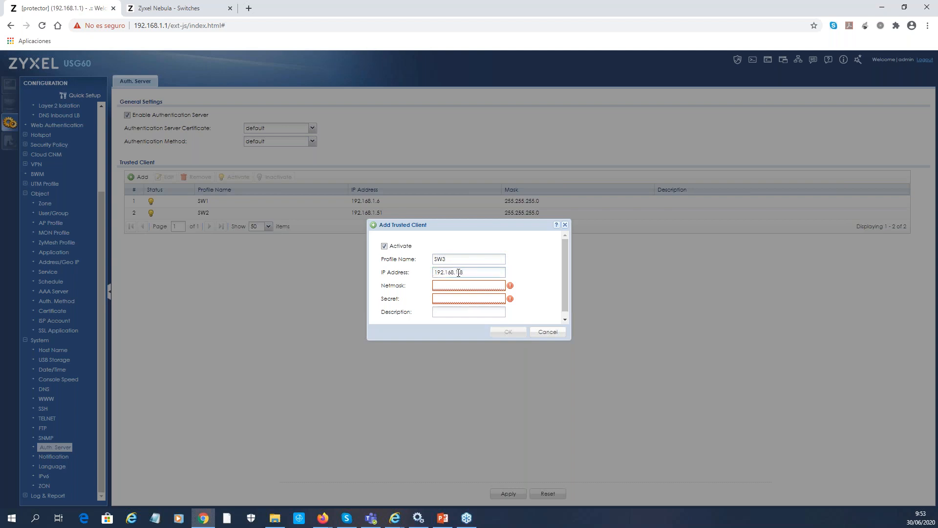
type("255.255.255.0")
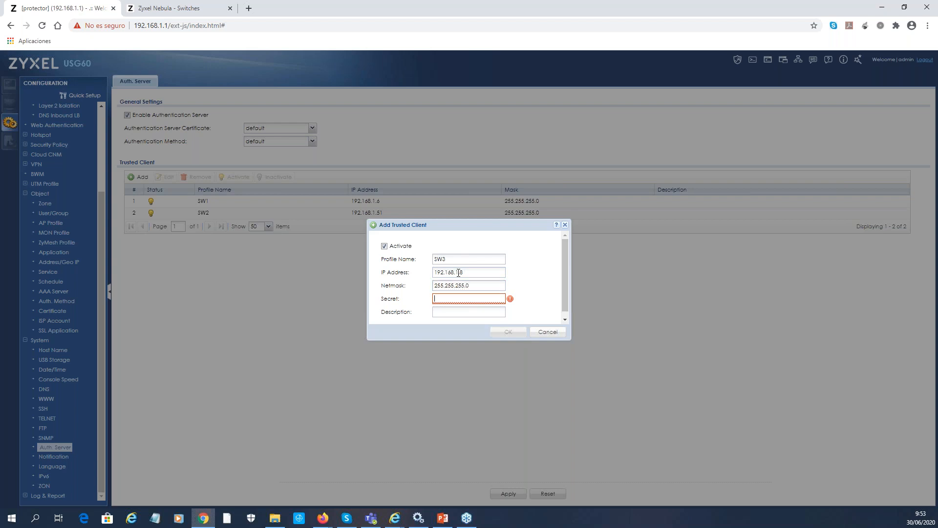
type("12")
left_click(507, 332)
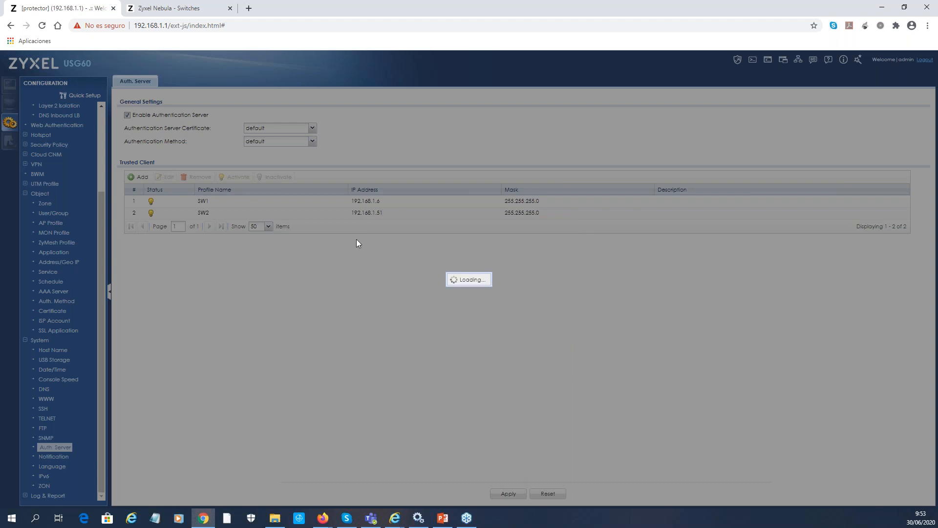
left_click(173, 8)
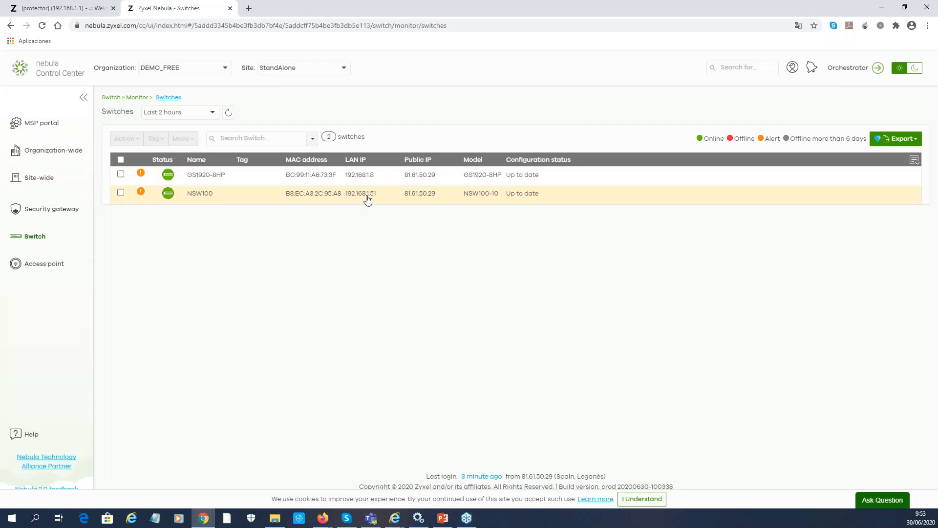
left_click(65, 8)
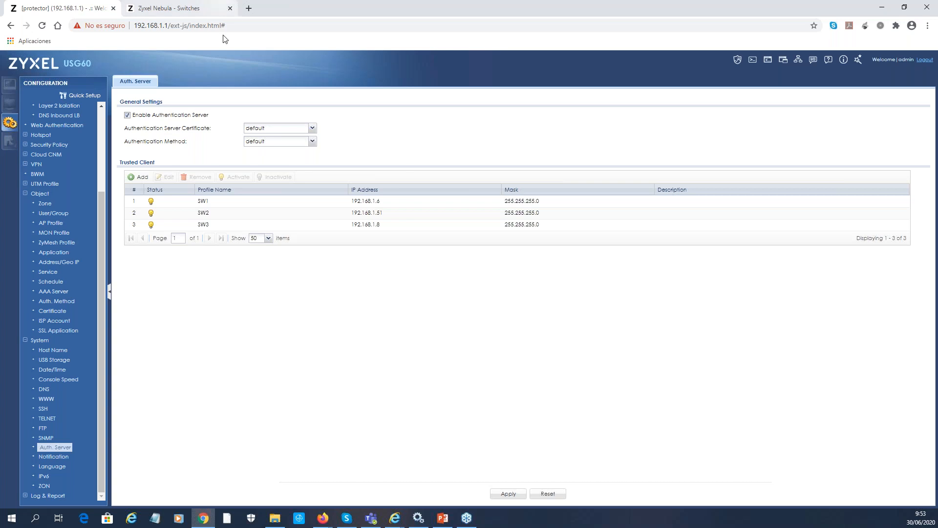
Log in to the GS2210 switch at 192.168.1.6, decline password saving, expand Advanced Application
left_click(249, 8)
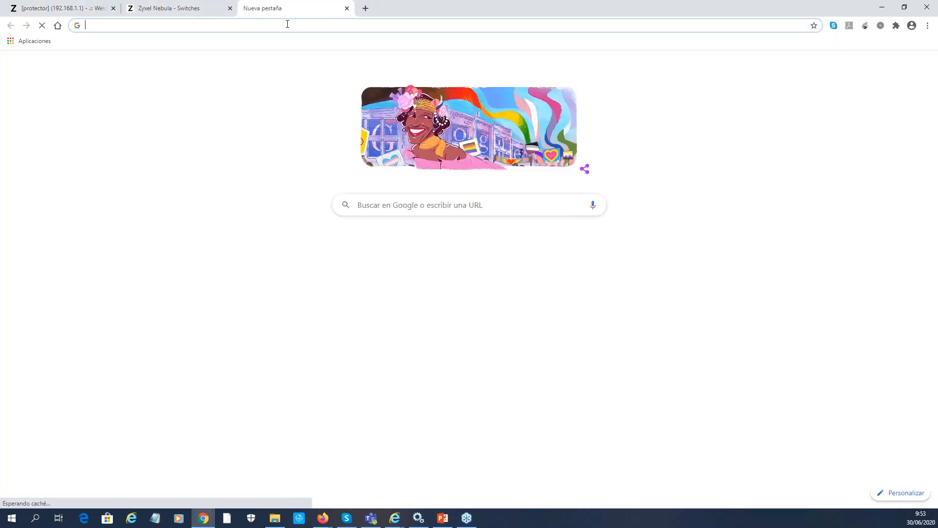
type("192.168.")
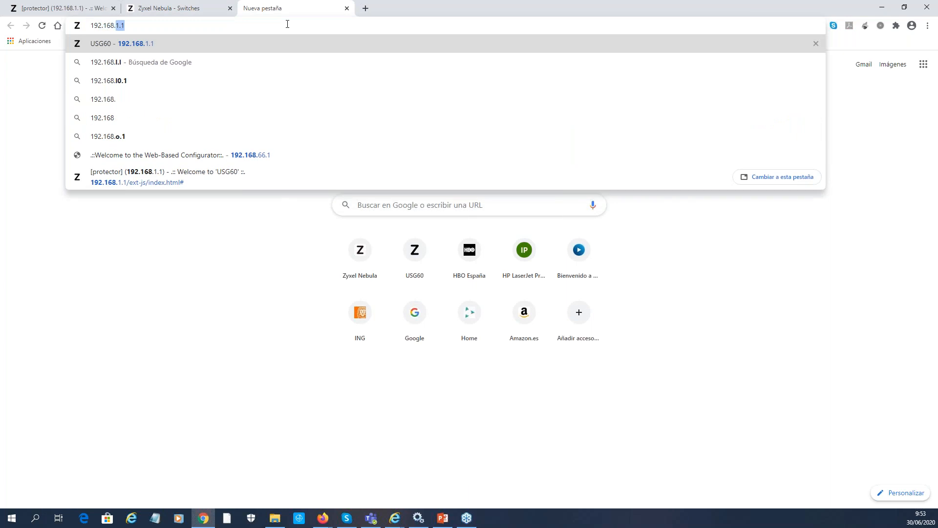
type("1.6")
key("Return")
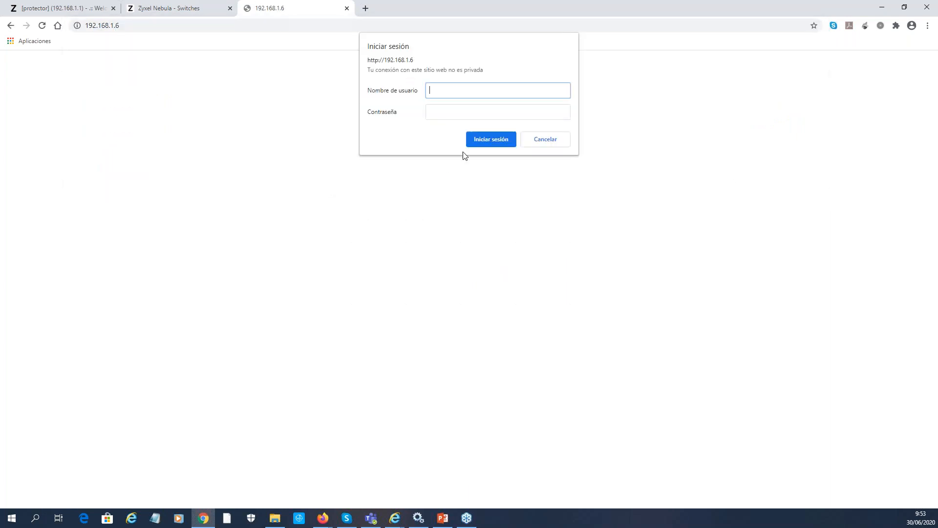
type("admin")
key("Tab")
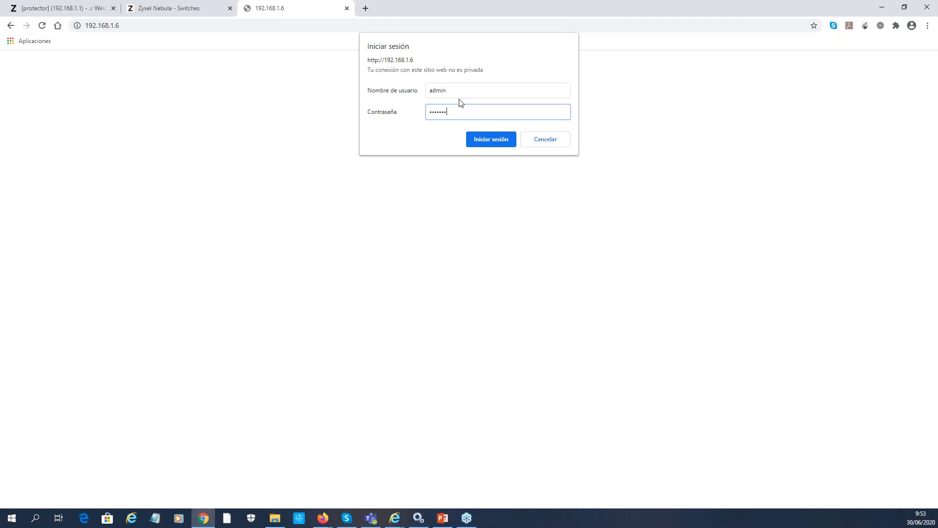
key("Return")
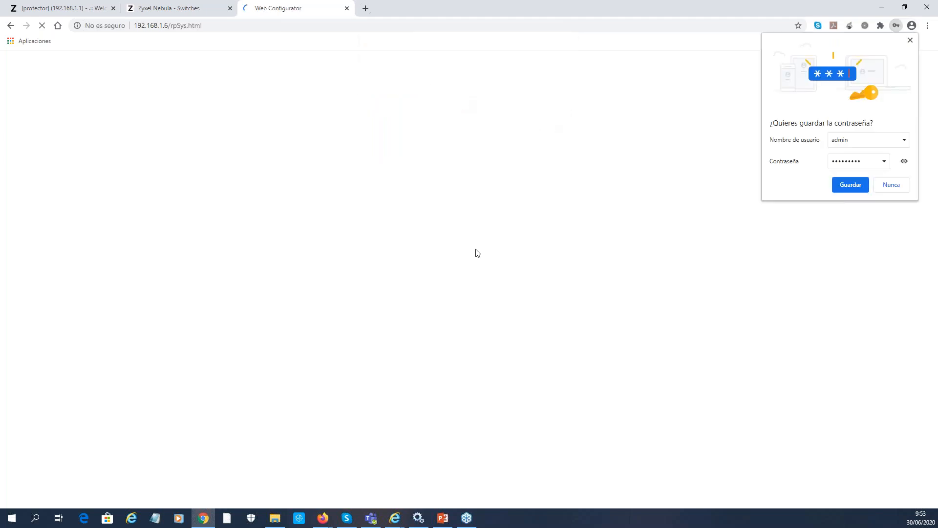
left_click(906, 188)
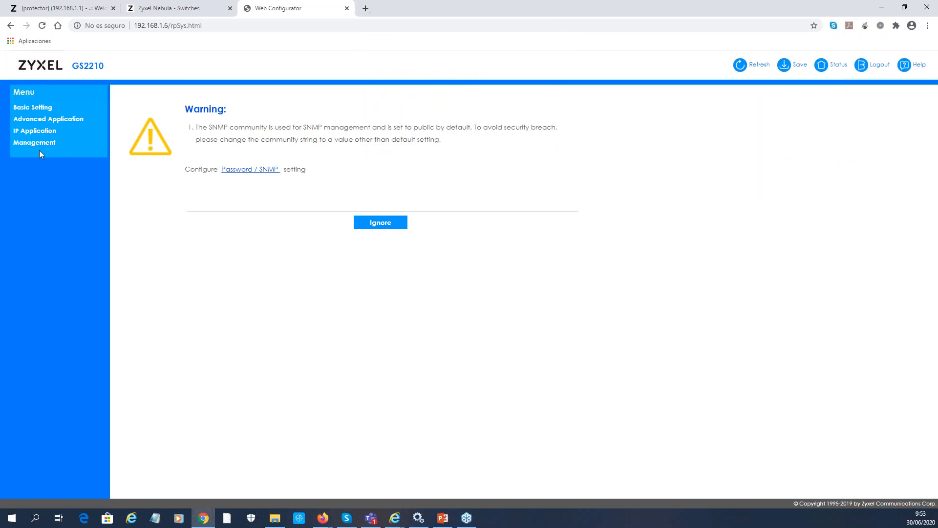
left_click(42, 121)
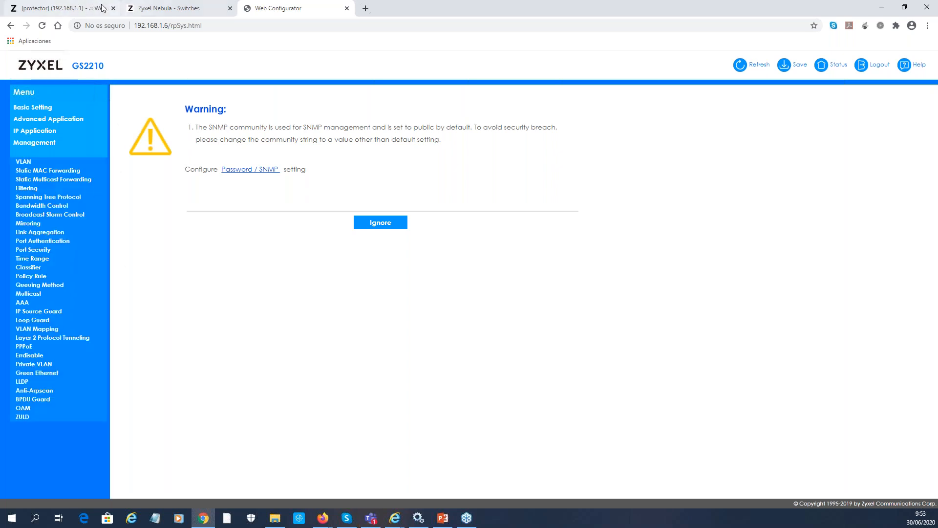
In Object > User/Group, add user sw1 and enter and retype its password
left_click(67, 9)
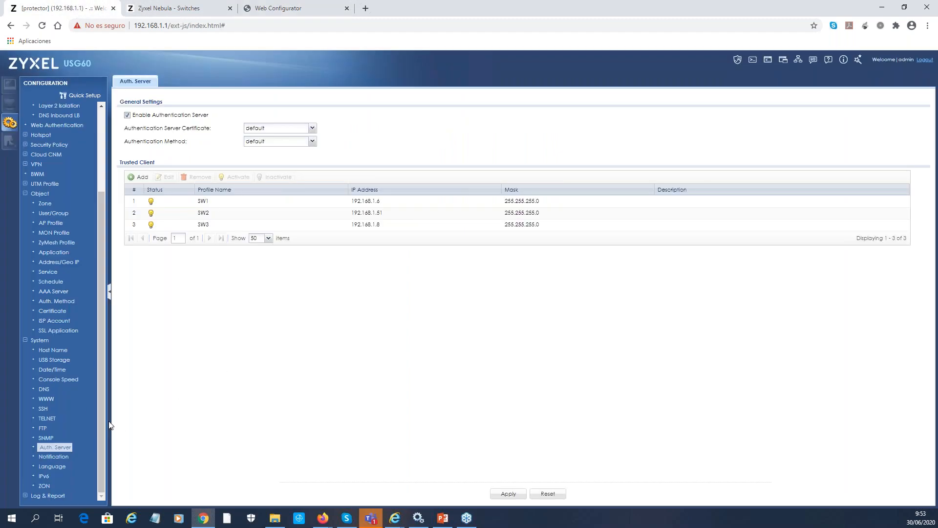
left_click(45, 213)
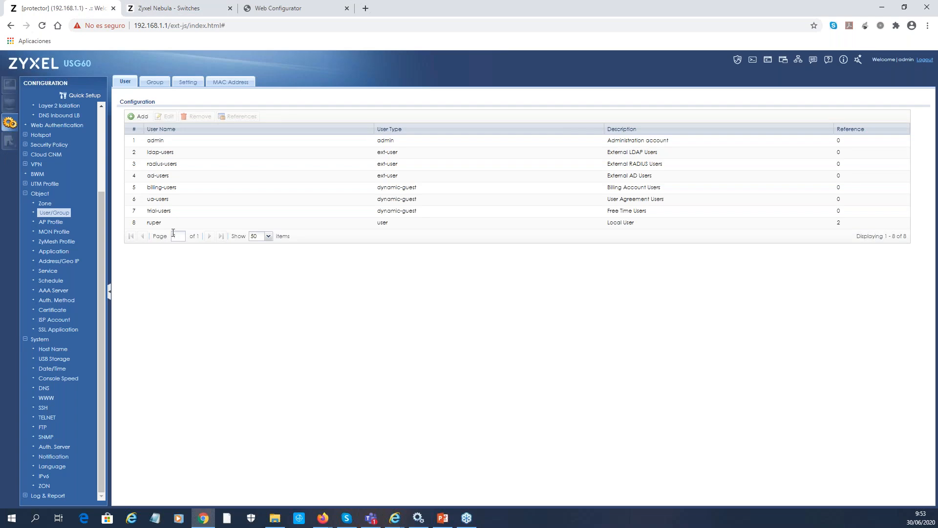
left_click(137, 117)
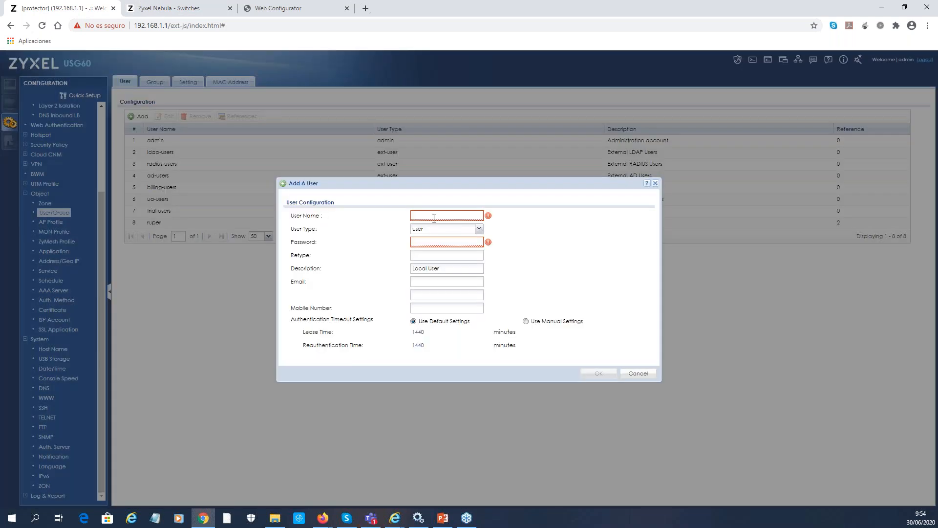
left_click(434, 215)
type("sw1")
type("12345678")
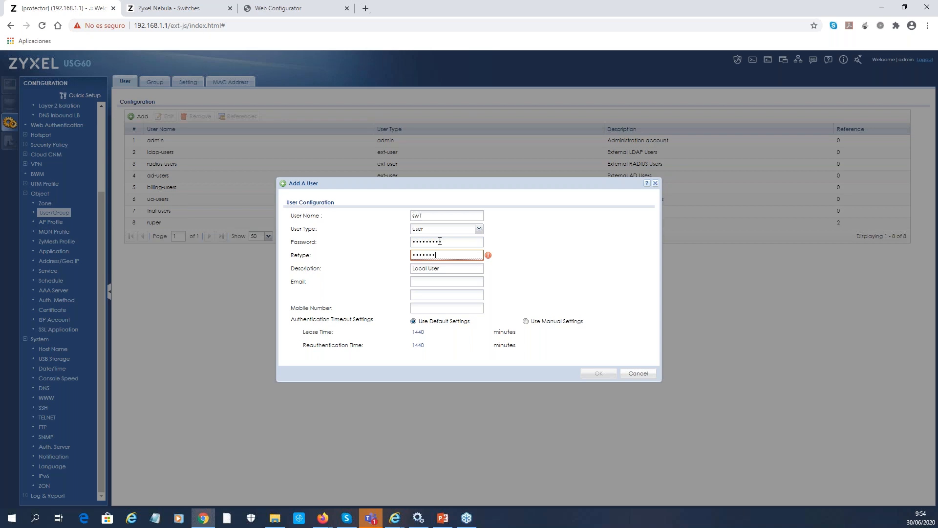
type("9")
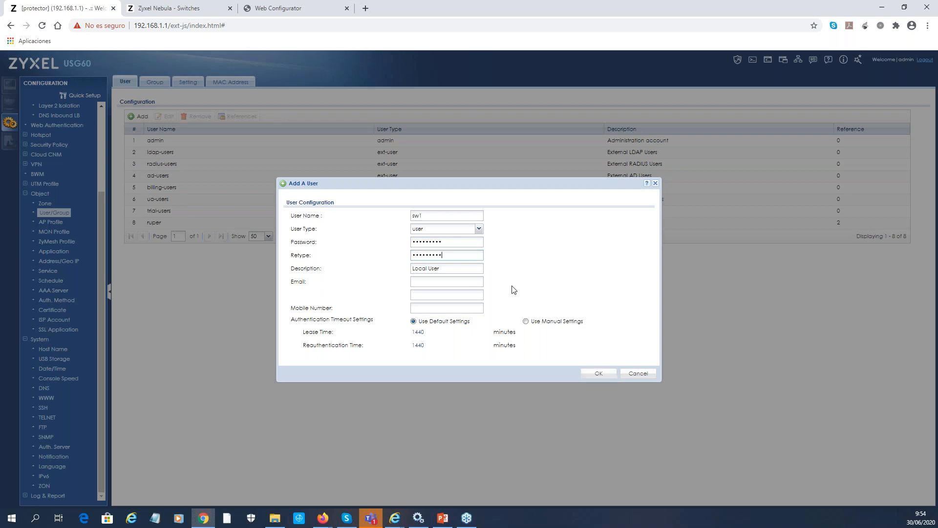
Confirm the Add A User dialog to save sw1 as a local user
left_click(599, 374)
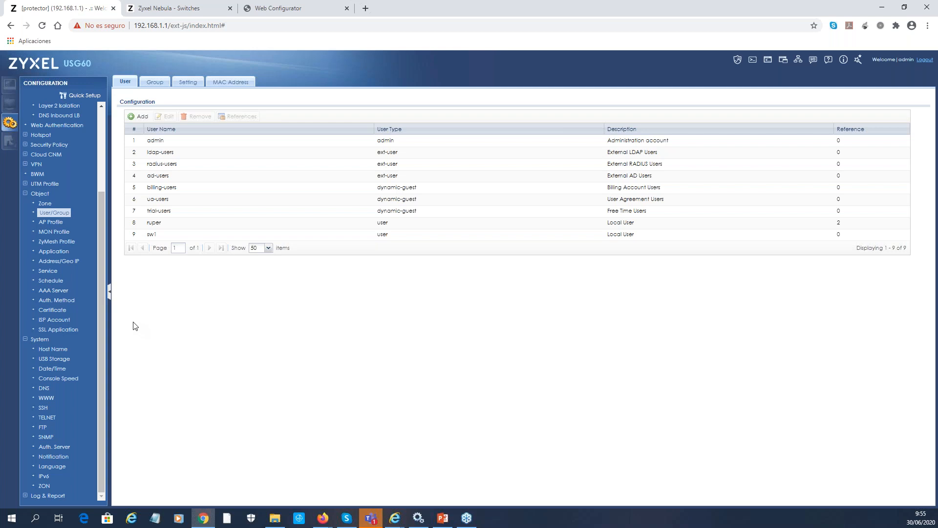
In Switch > RADIUS policies, add RADIUS server 192.168.1.1, port 1812, with its shared secret
left_click(189, 9)
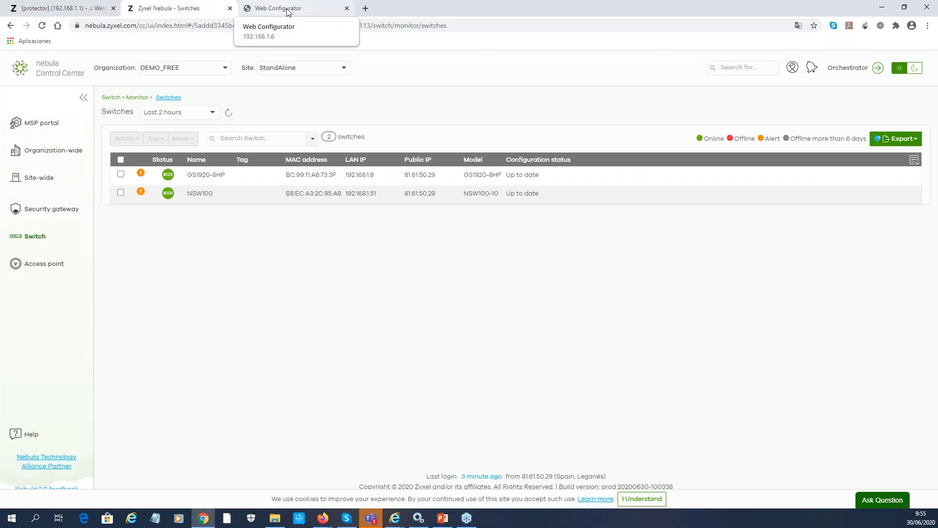
left_click(40, 234)
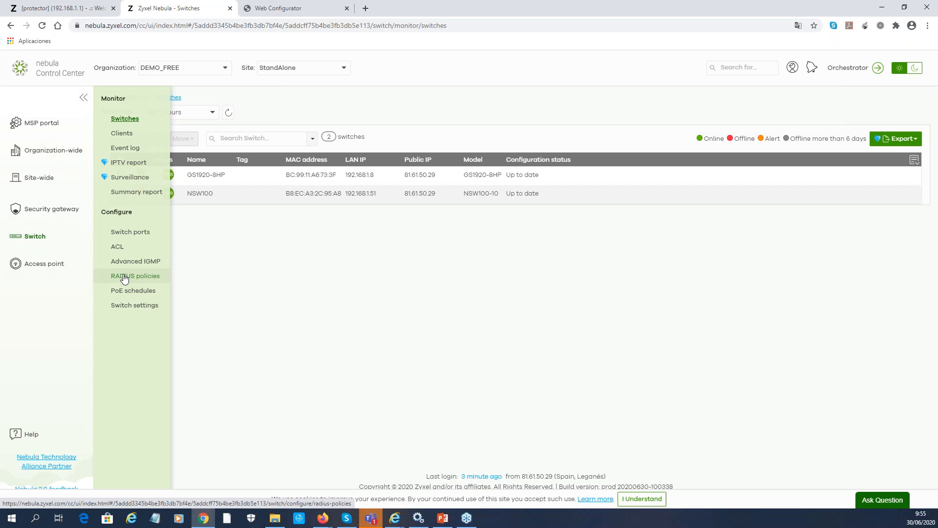
left_click(124, 276)
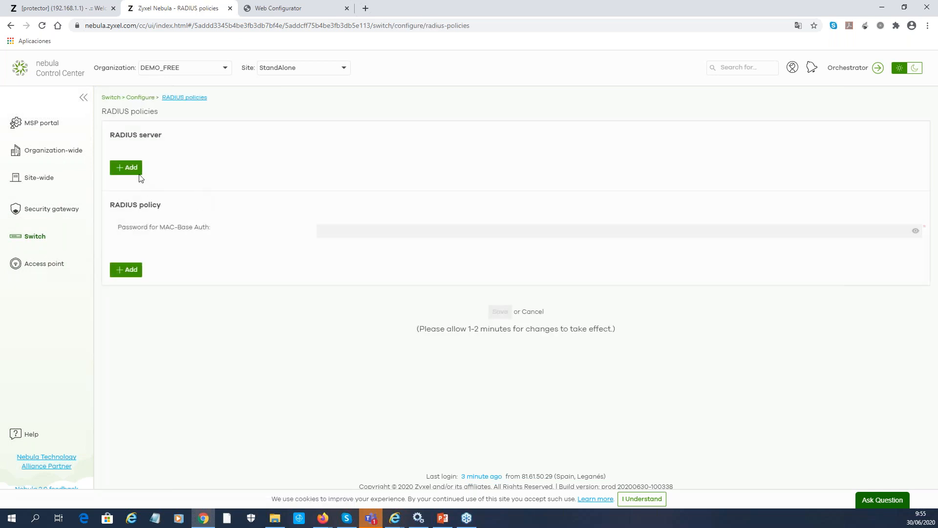
left_click(214, 182)
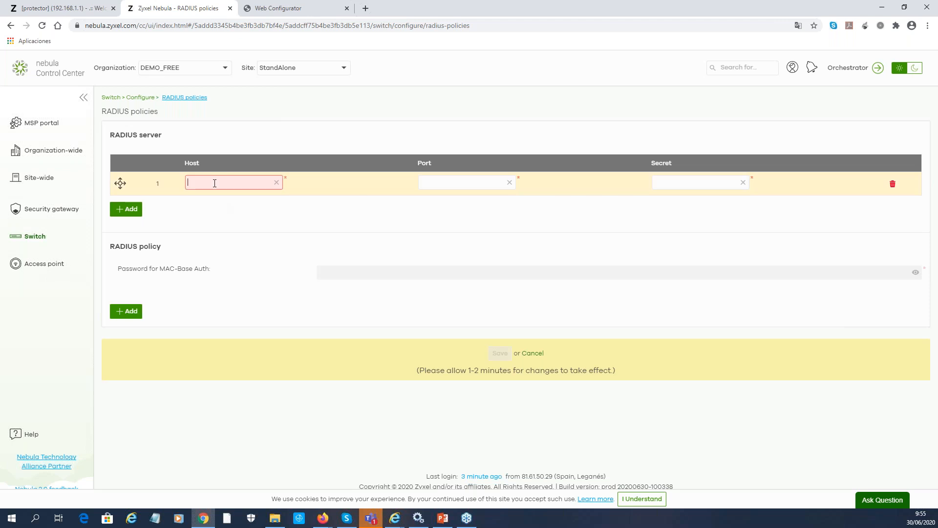
type("192.168.1.1")
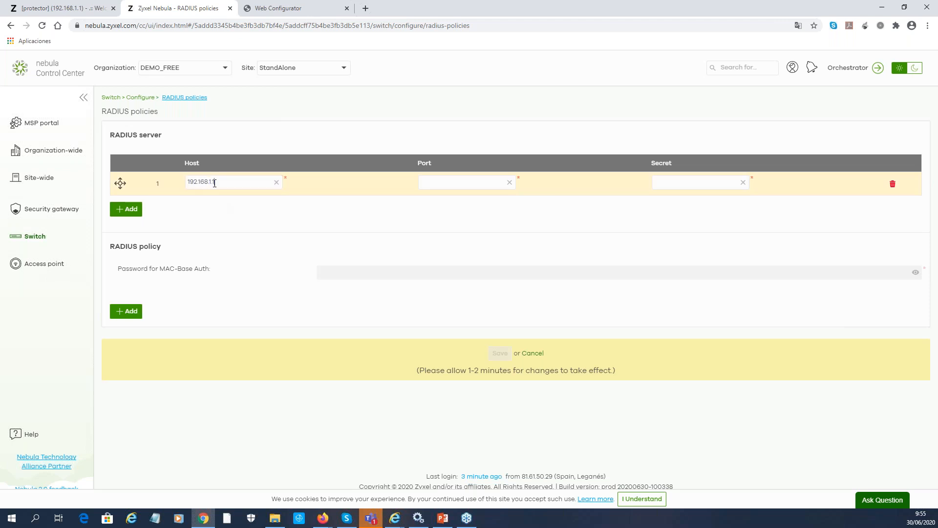
left_click(427, 186)
type("1812")
left_click(702, 179)
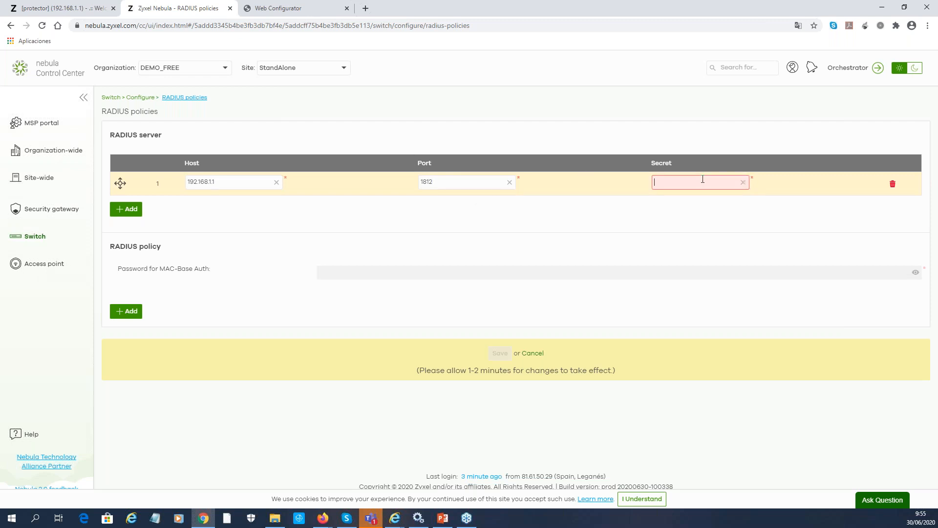
type("zy")
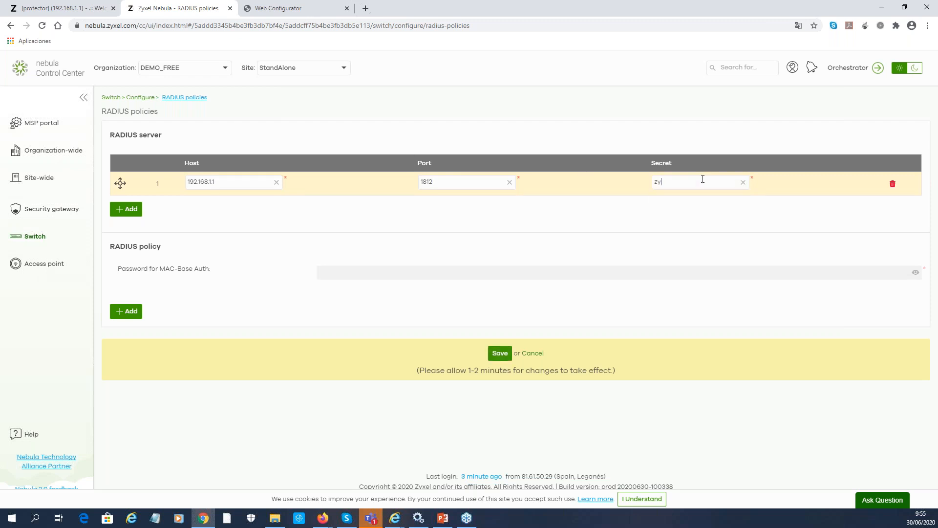
type("xel1234")
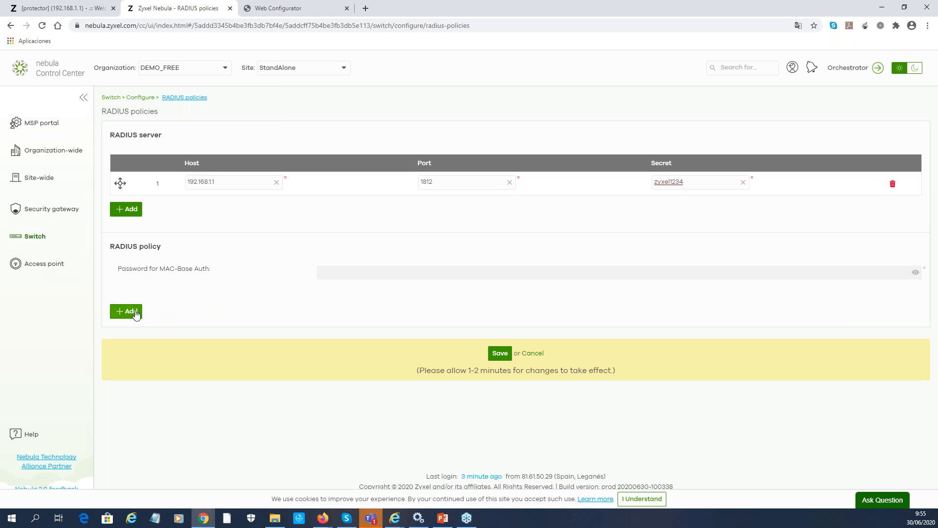
Add a new 802.1X RADIUS policy named test
left_click(130, 311)
left_click(176, 325)
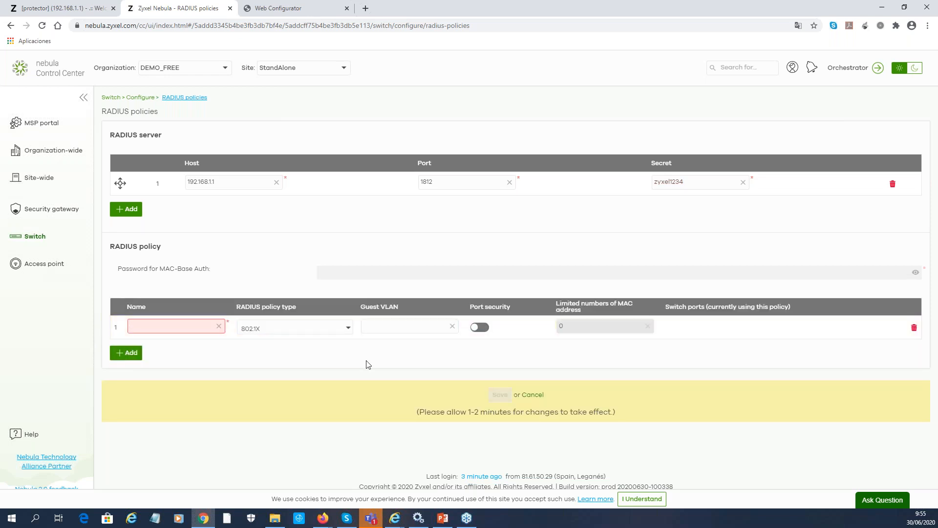
type("test")
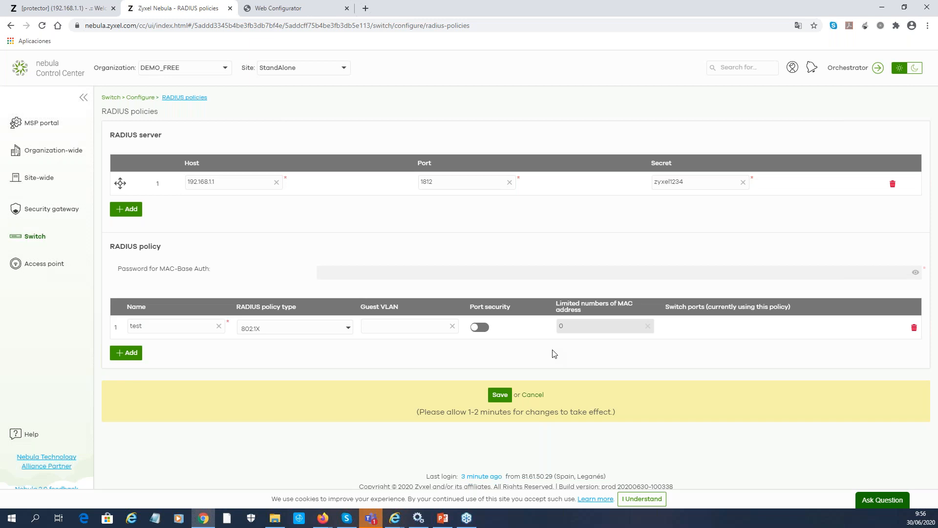
Turn on port security for policy test, limit MAC addresses to 3, and save
left_click(479, 327)
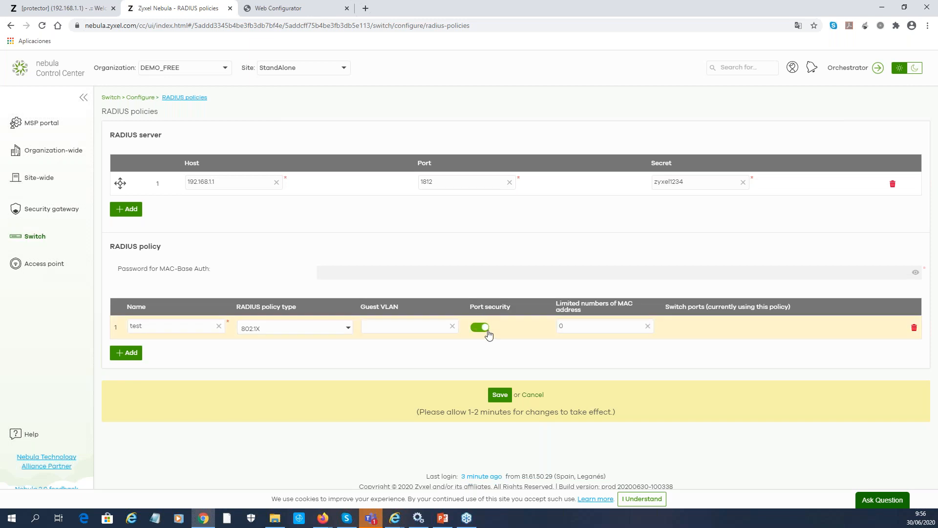
left_click_drag(580, 327, 555, 328)
type("2")
key("BackSpace")
type("3")
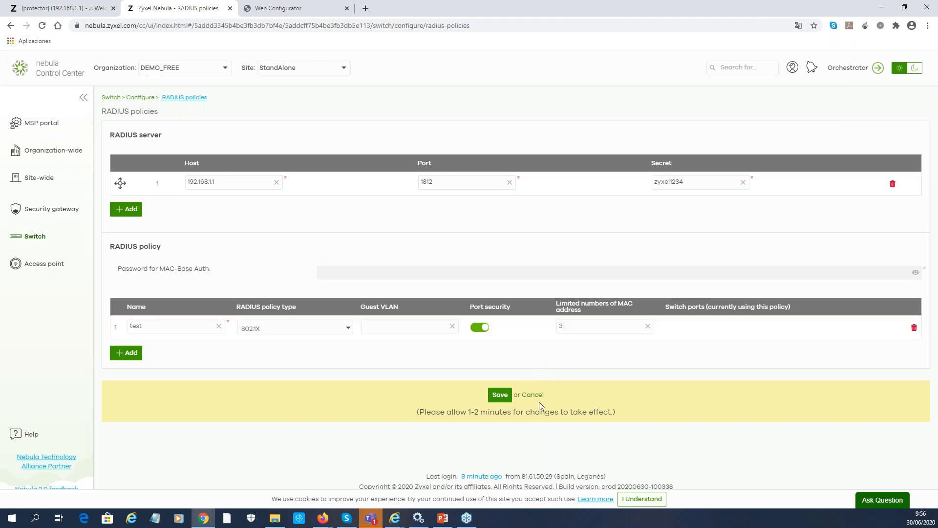
left_click(501, 400)
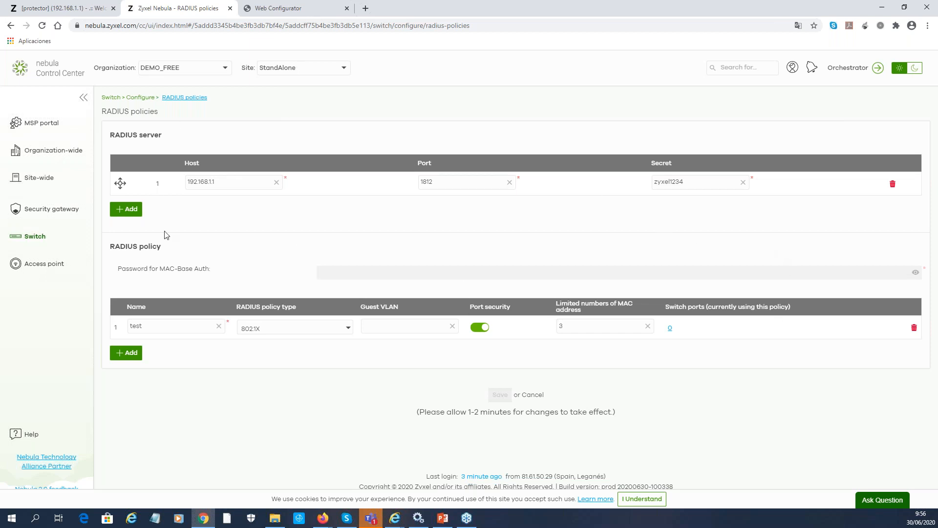
left_click(36, 239)
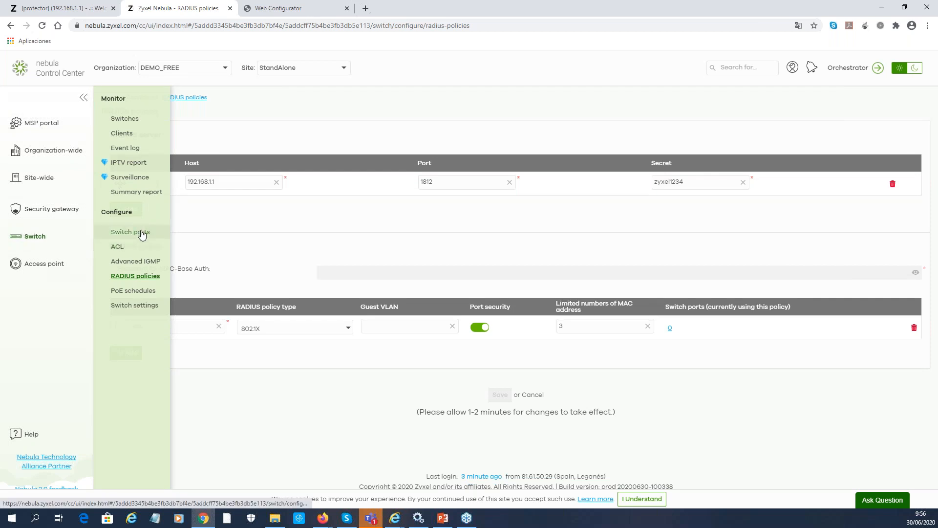
Open the Switch ports list of GS1920-8HP and NSW100 and select all 20 ports
left_click(142, 236)
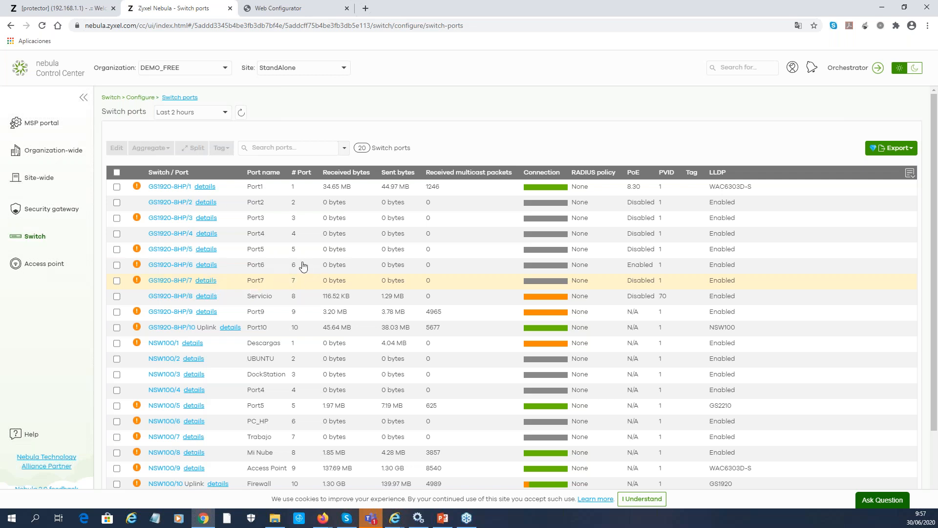
scroll(230, 298, "down", 1)
scroll(223, 312, "down", 1)
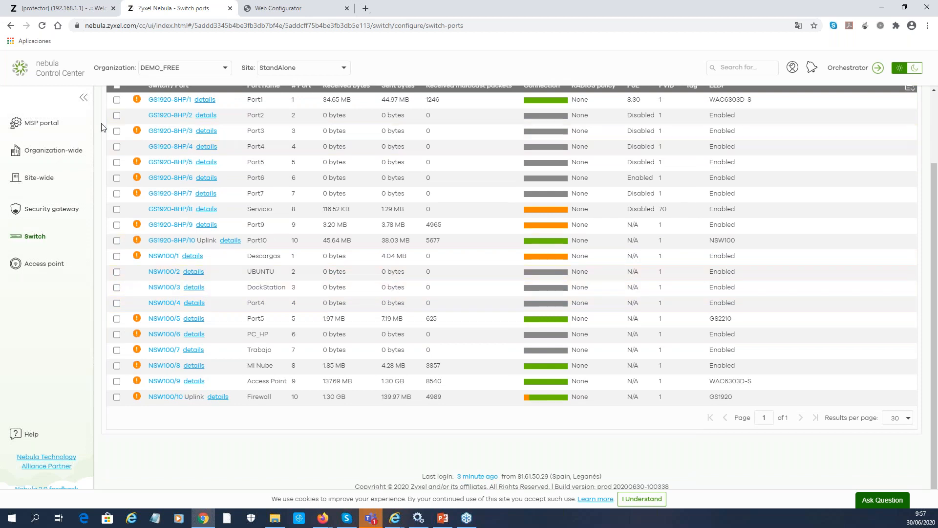
scroll(121, 230, "up", 2)
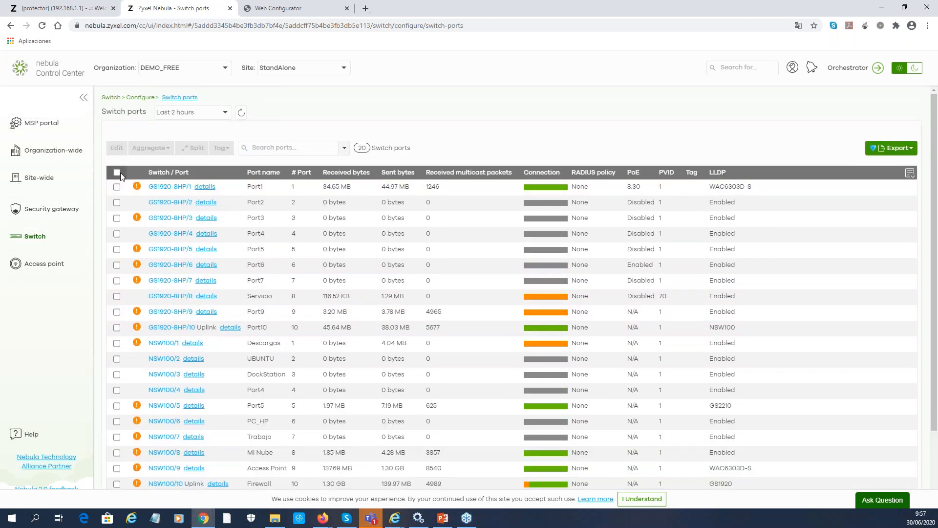
left_click(118, 172)
Bulk-edit the selected ports and set their port type to Access
left_click(116, 149)
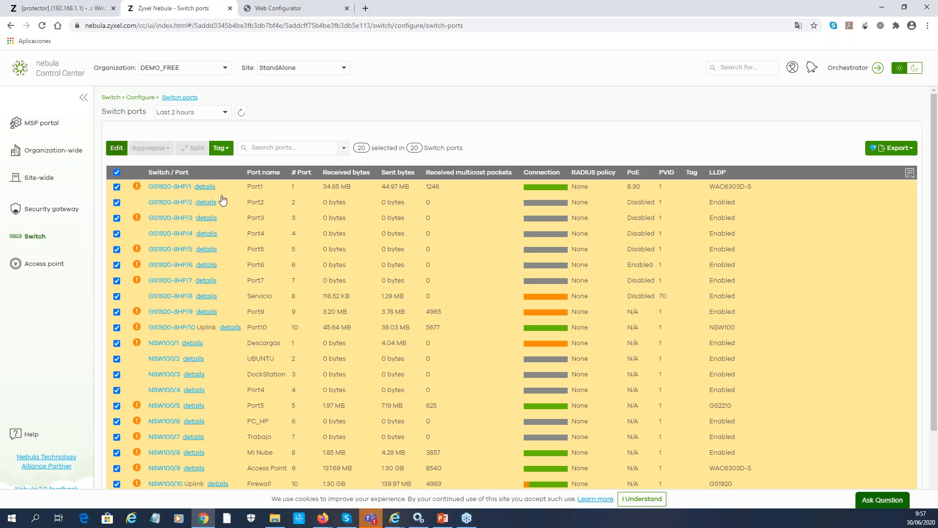
scroll(509, 293, "down", 10)
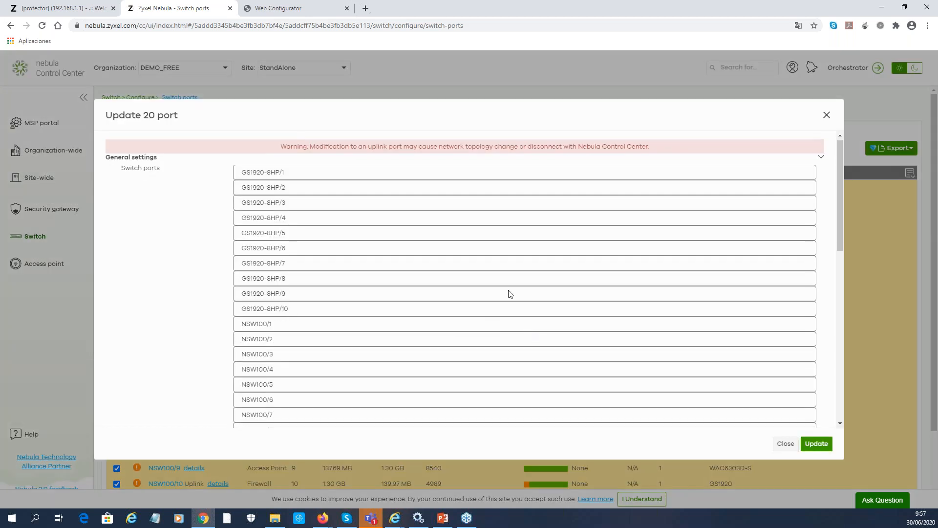
scroll(554, 289, "up", 1)
scroll(560, 290, "up", 1)
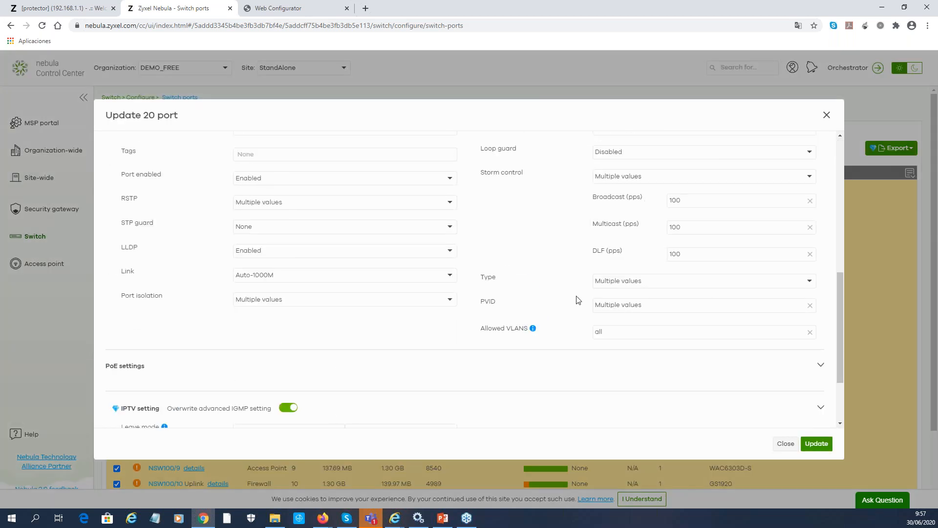
left_click(608, 282)
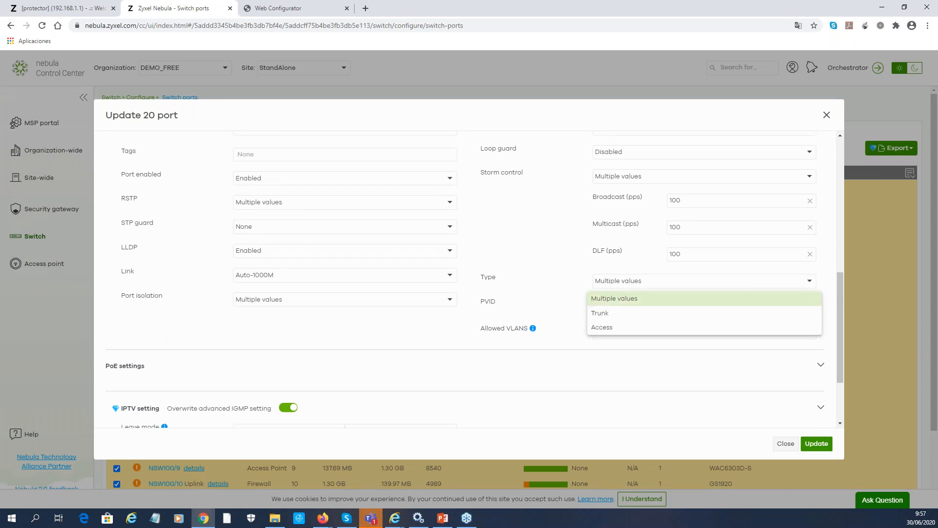
left_click(604, 333)
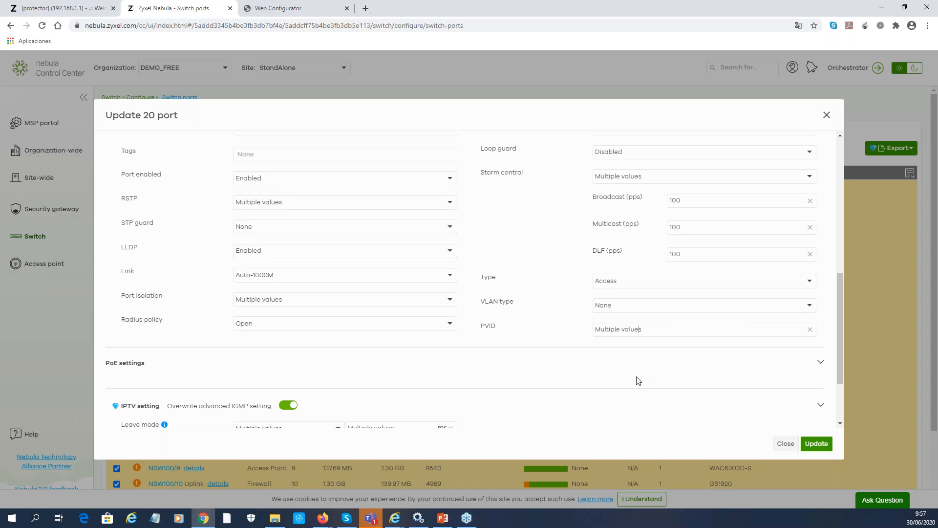
Discard the bulk port changes and deselect all switch ports
scroll(620, 376, "down", 1)
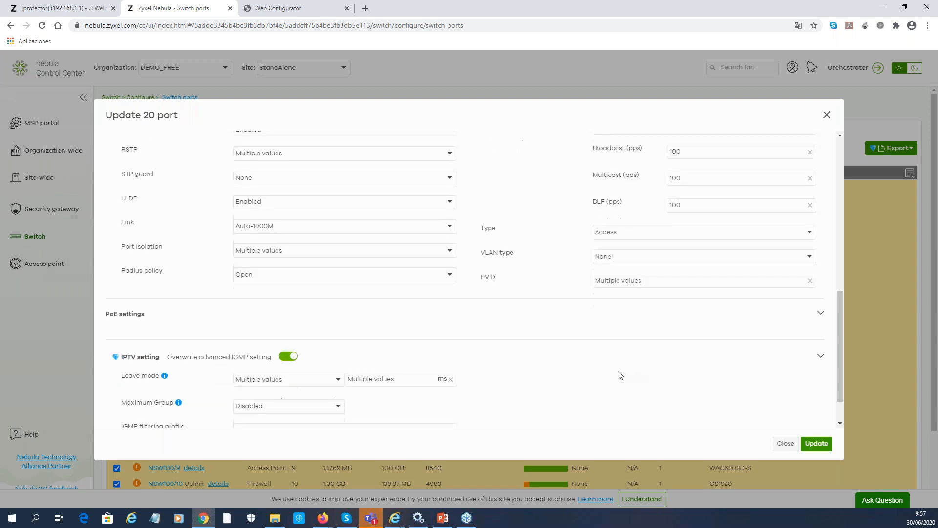
left_click(780, 444)
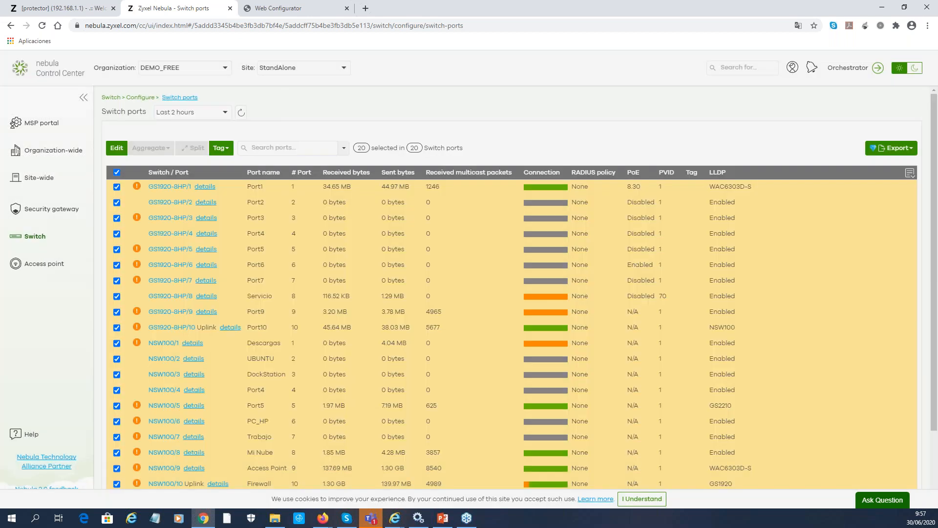
left_click(116, 175)
scroll(205, 366, "down", 2)
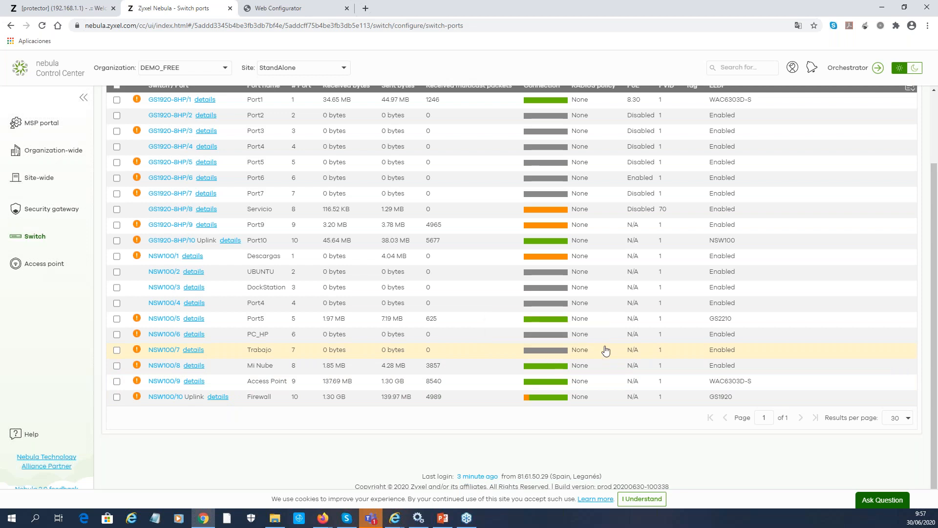
scroll(602, 350, "up", 1)
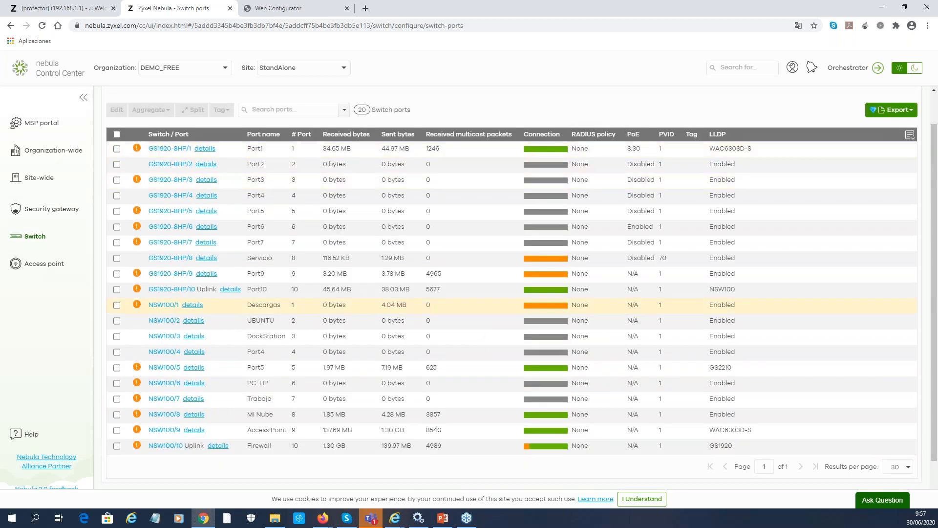
left_click(170, 399)
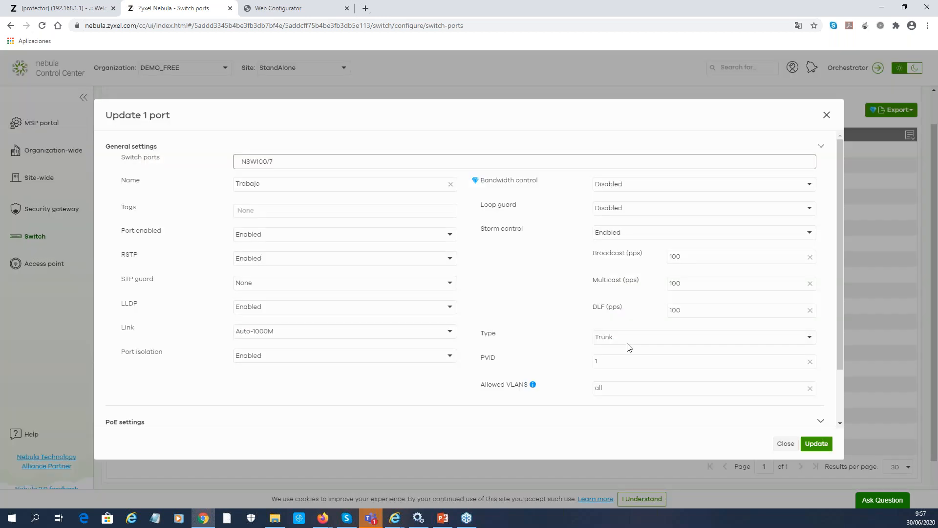
left_click(616, 337)
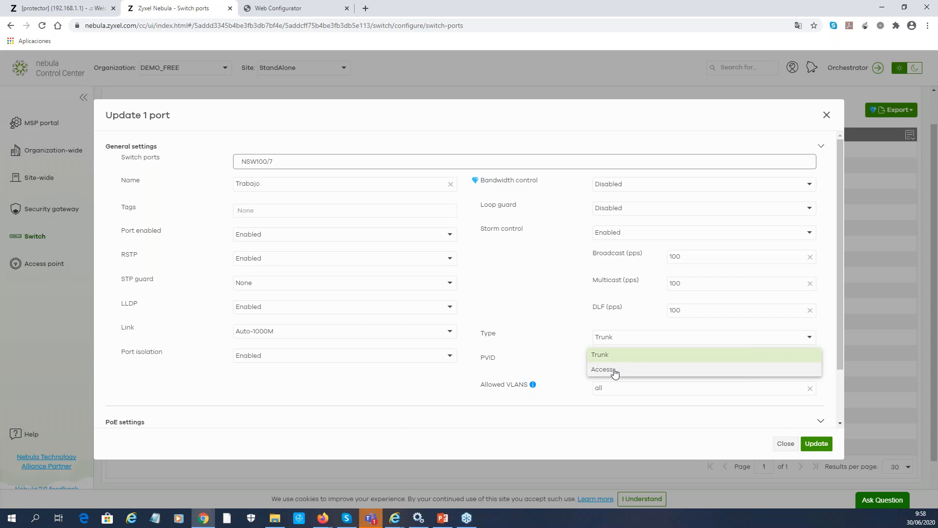
left_click(619, 370)
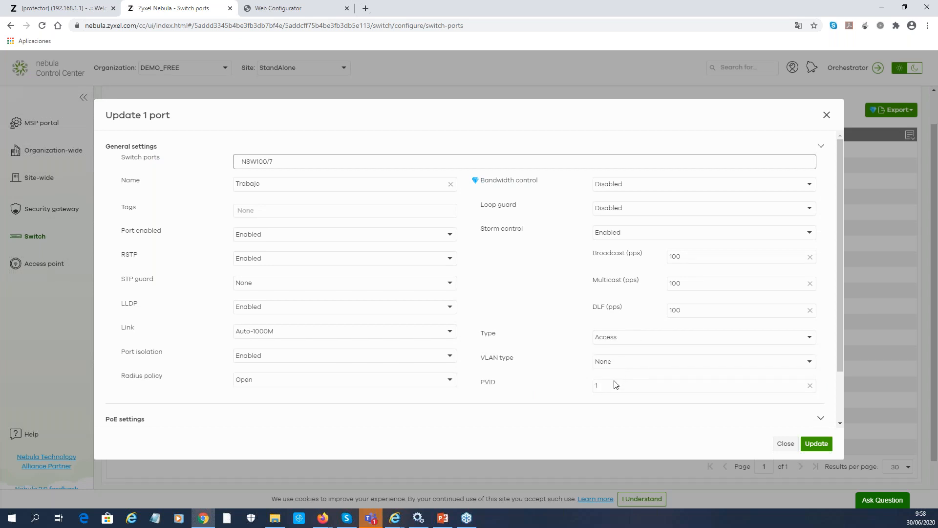
scroll(671, 376, "down", 2)
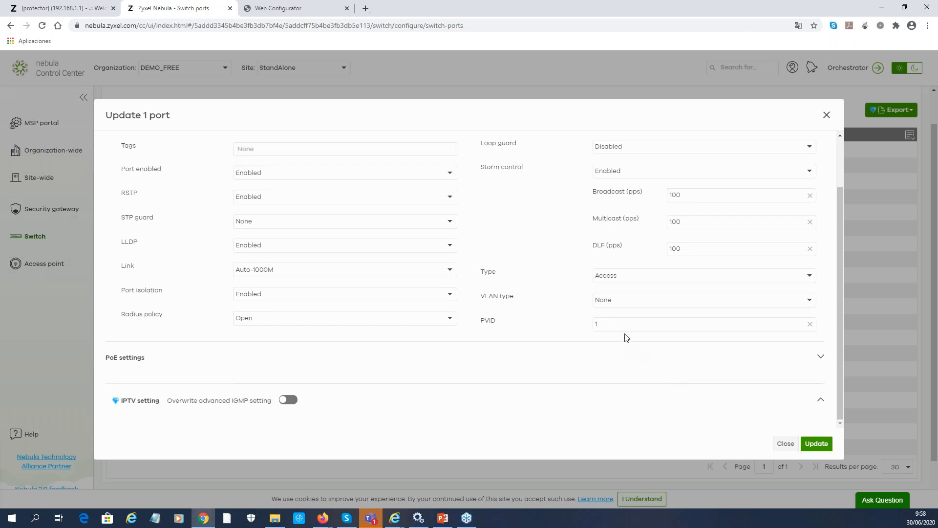
left_click(807, 302)
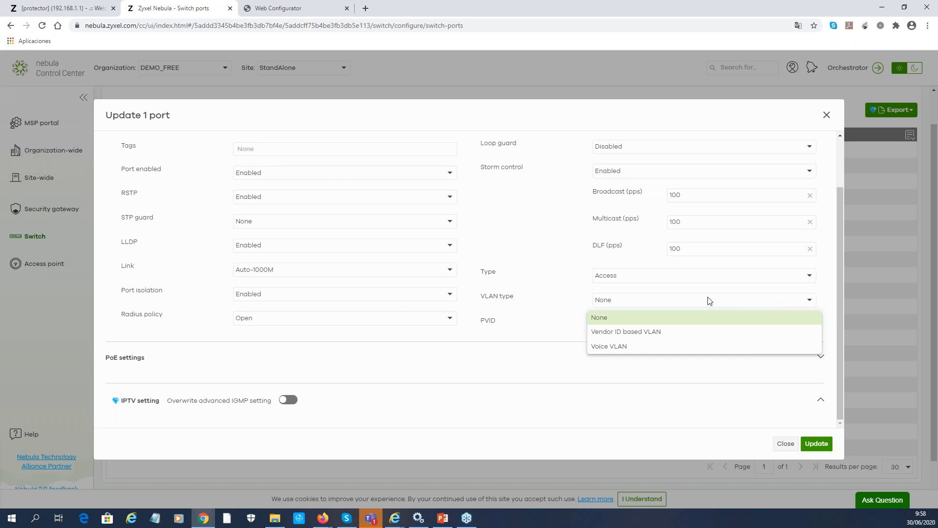
left_click(809, 300)
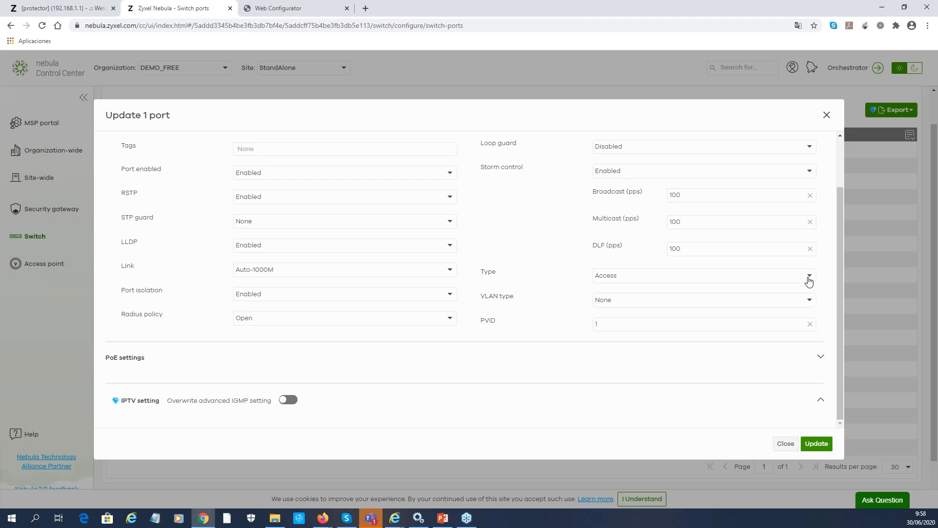
left_click(808, 275)
left_click(682, 274)
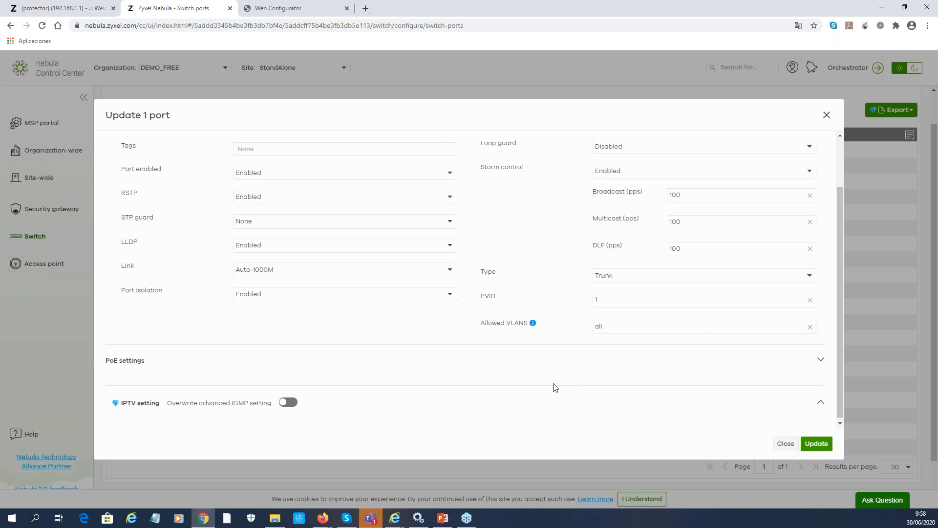
scroll(553, 387, "down", 1)
scroll(553, 387, "up", 3)
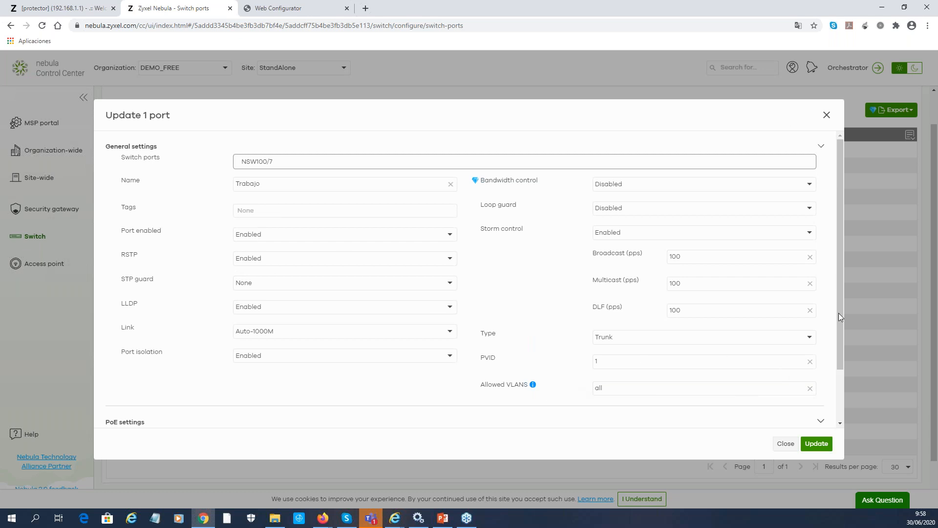
left_click(813, 337)
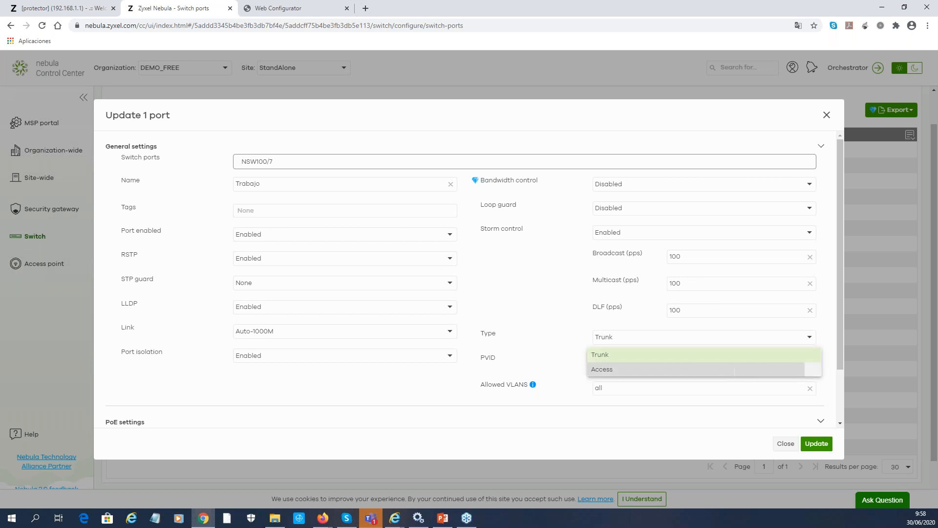
left_click(630, 370)
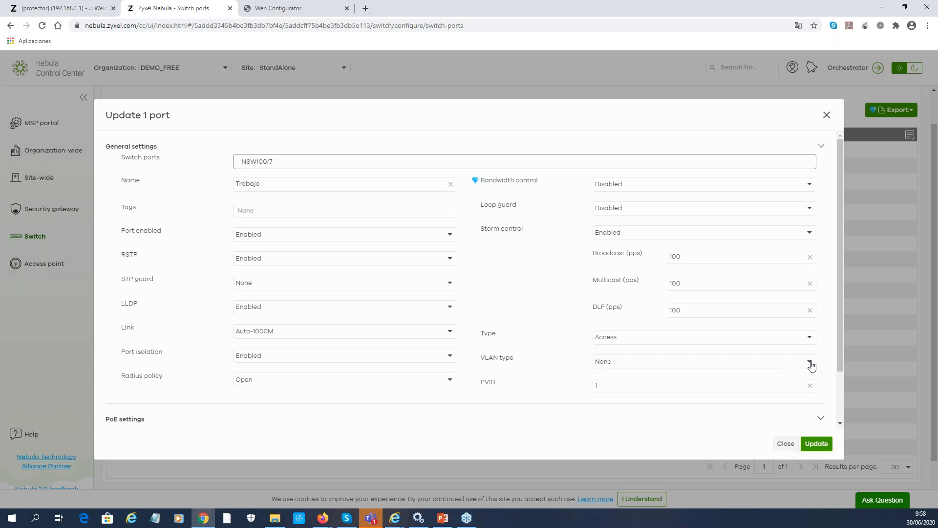
scroll(660, 386, "down", 2)
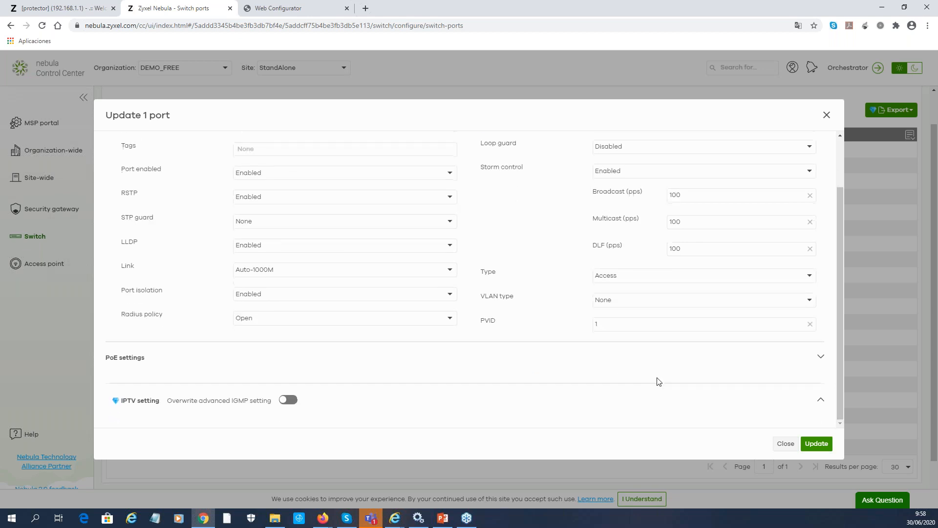
scroll(655, 364, "up", 2)
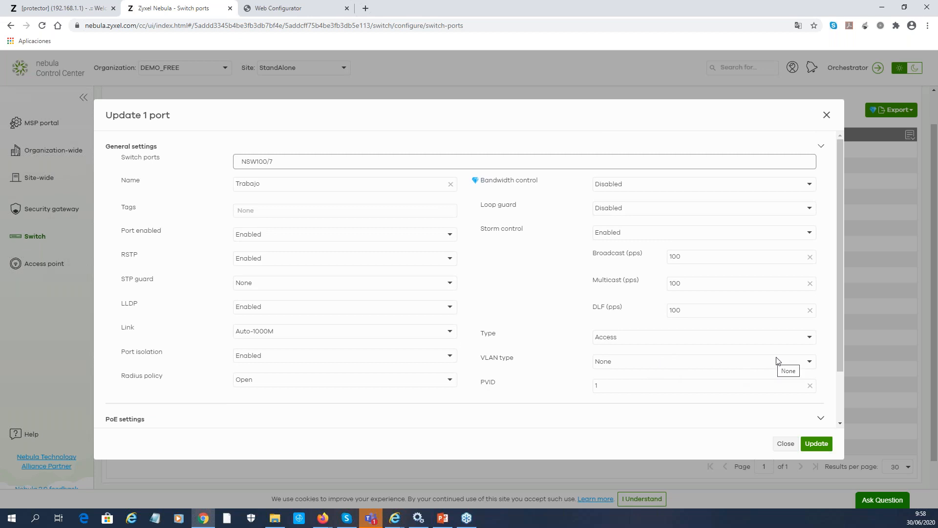
left_click(808, 362)
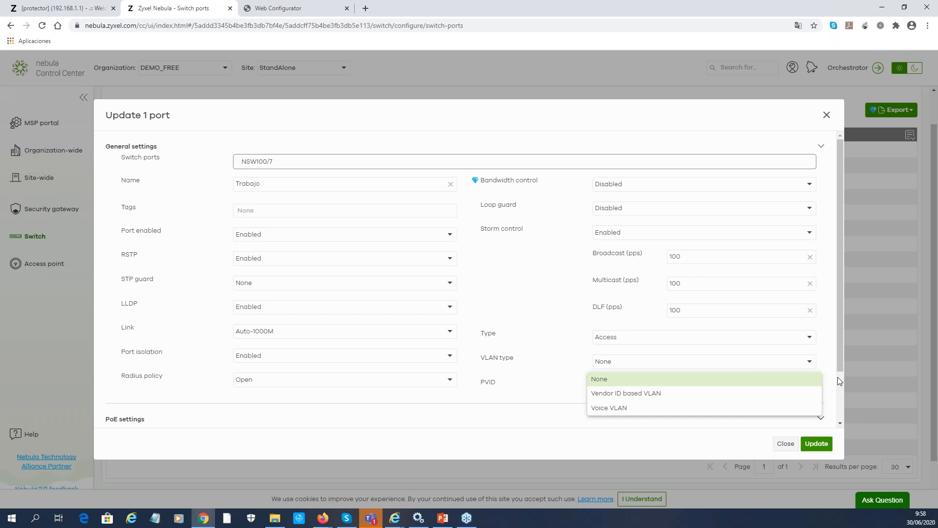
left_click(841, 403)
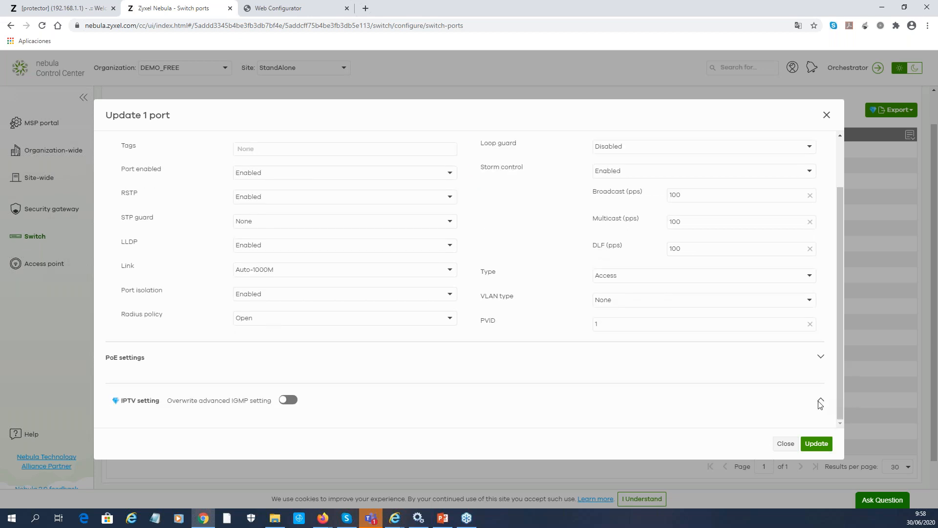
scroll(622, 350, "up", 2)
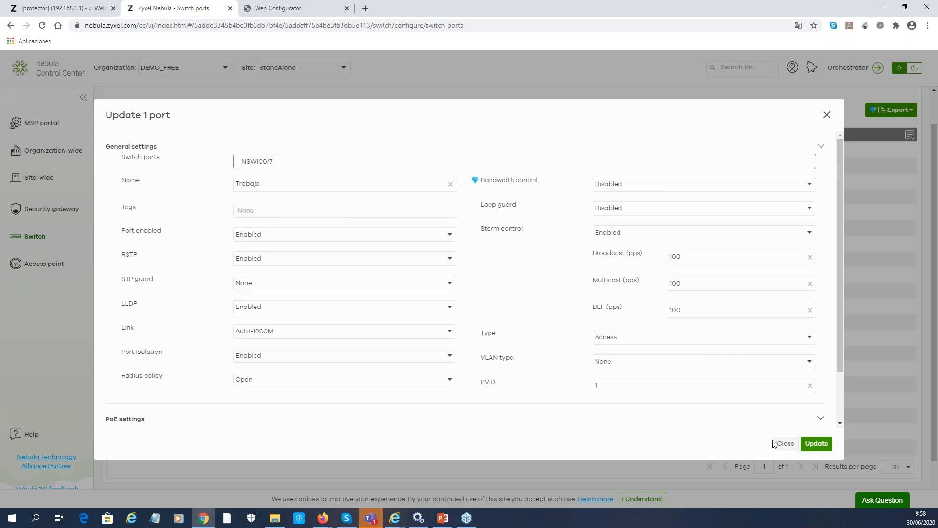
left_click(785, 444)
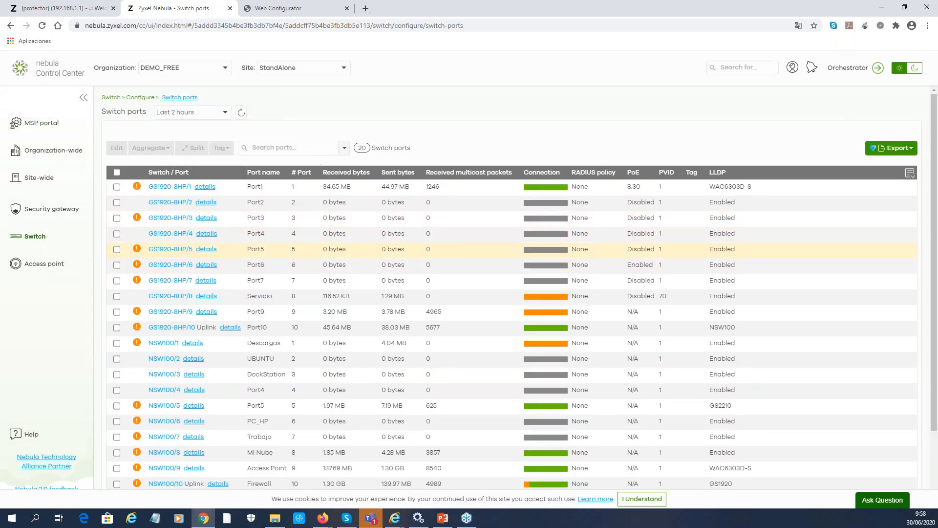
Review the Switch ports list, then switch to the GS2210 web configurator tab
scroll(147, 320, "down", 1)
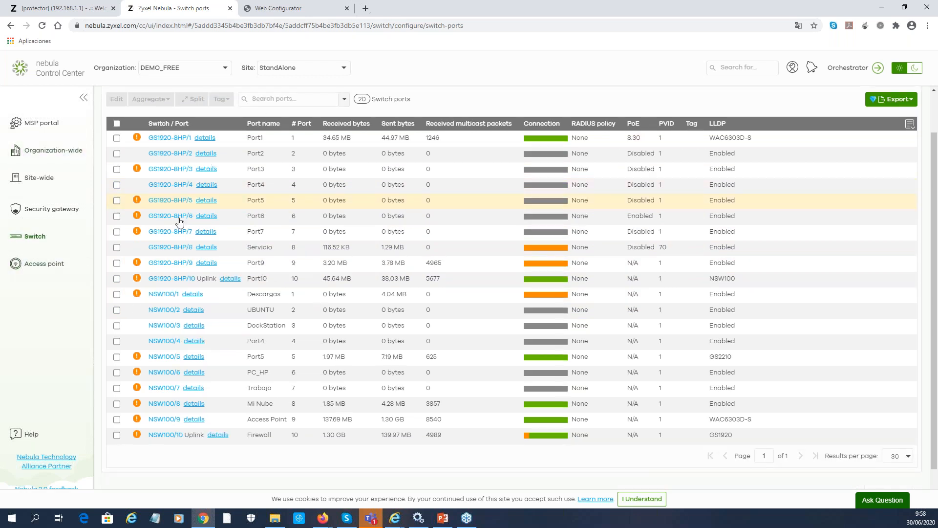
scroll(127, 229, "down", 1)
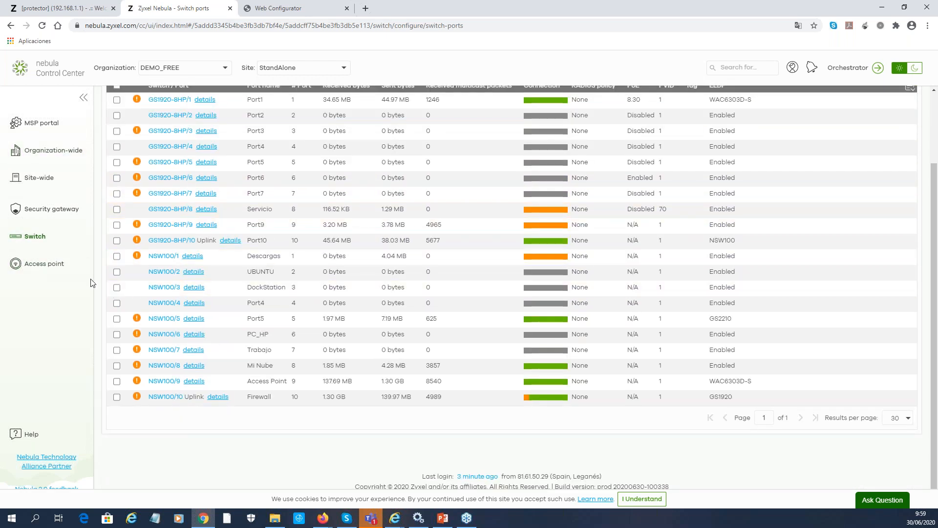
scroll(134, 259, "up", 2)
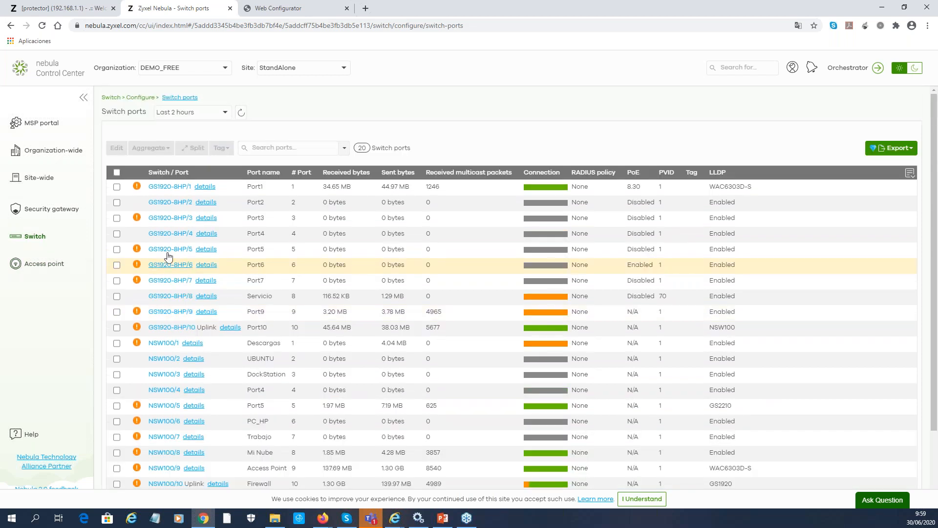
left_click(299, 11)
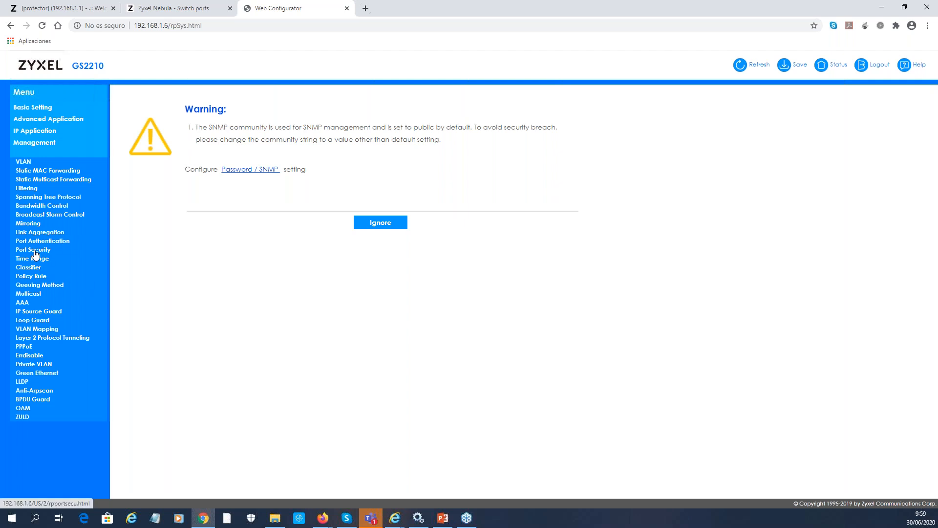
Open the GS2210 AAA settings and sign in as admin
left_click(28, 311)
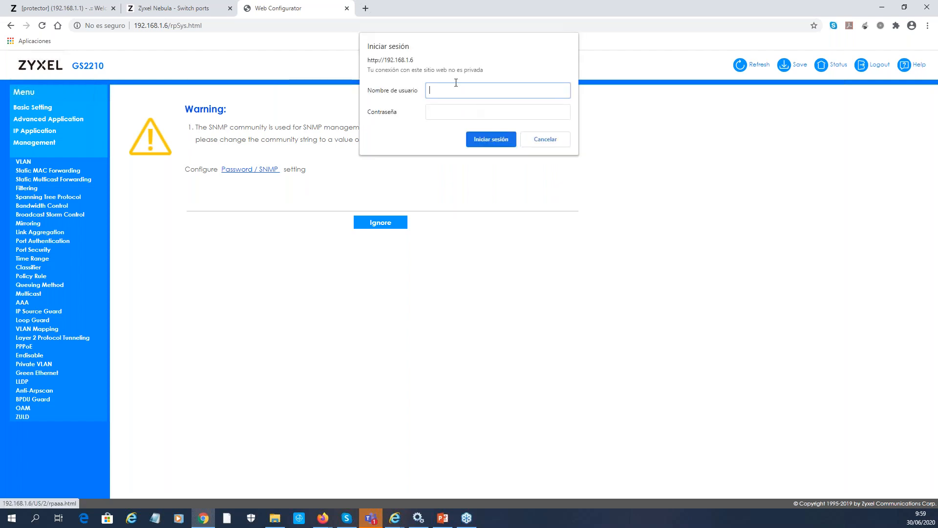
type("admin")
key("Tab")
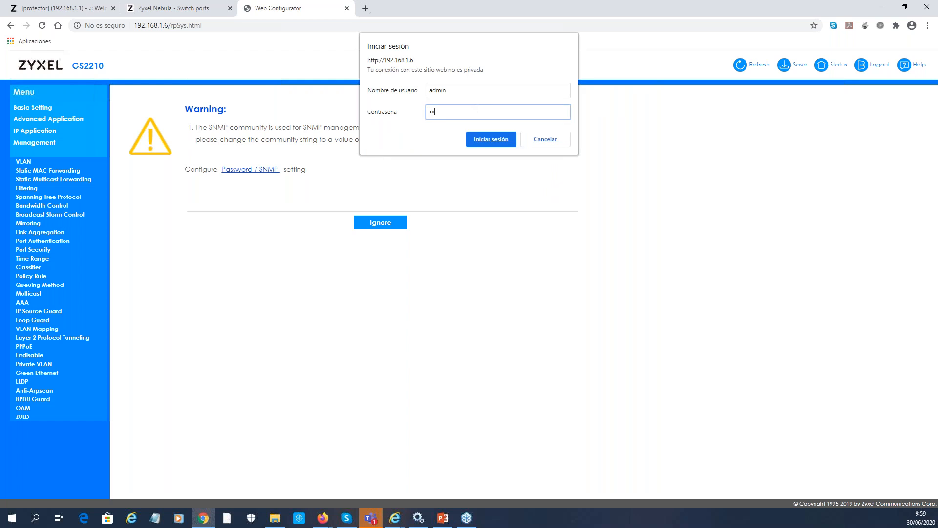
key("Return")
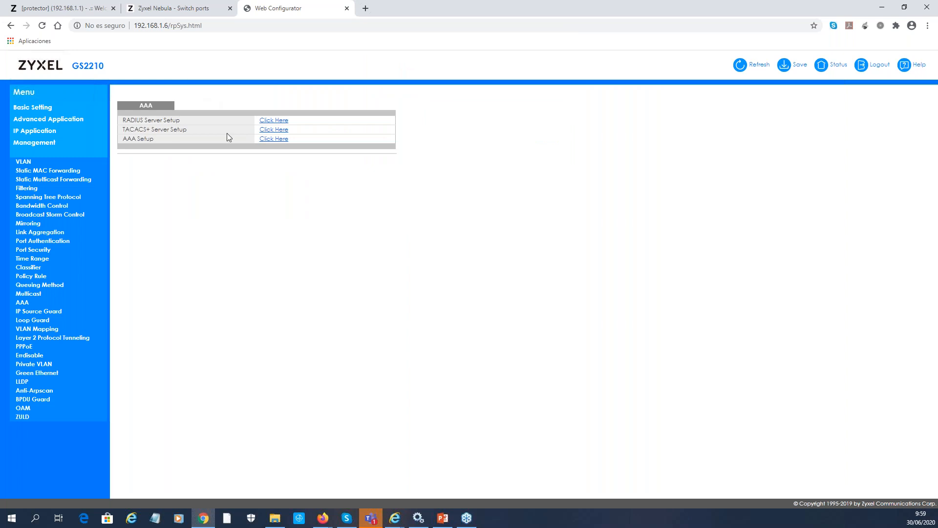
Check the RADIUS server entry (192.168.1.1, port 1812, shared secret), then open Port Authentication
left_click(273, 120)
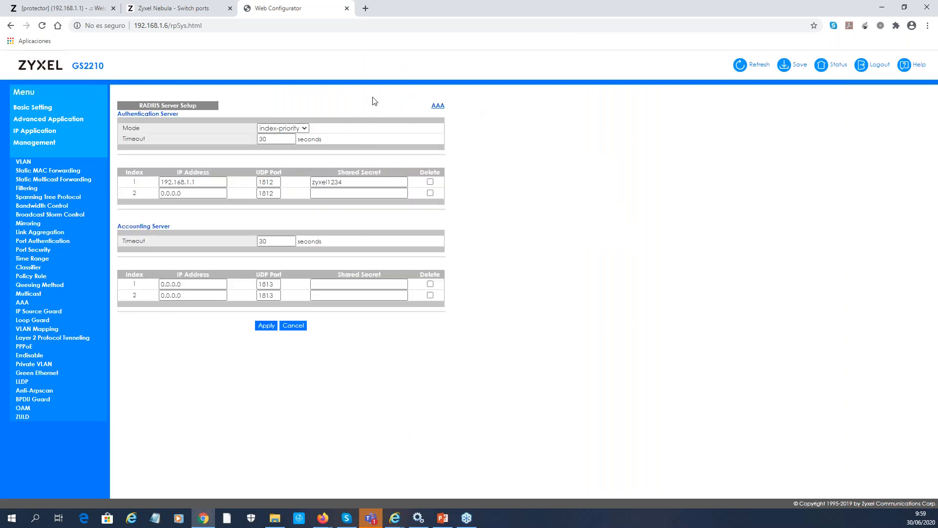
left_click_drag(225, 182, 118, 182)
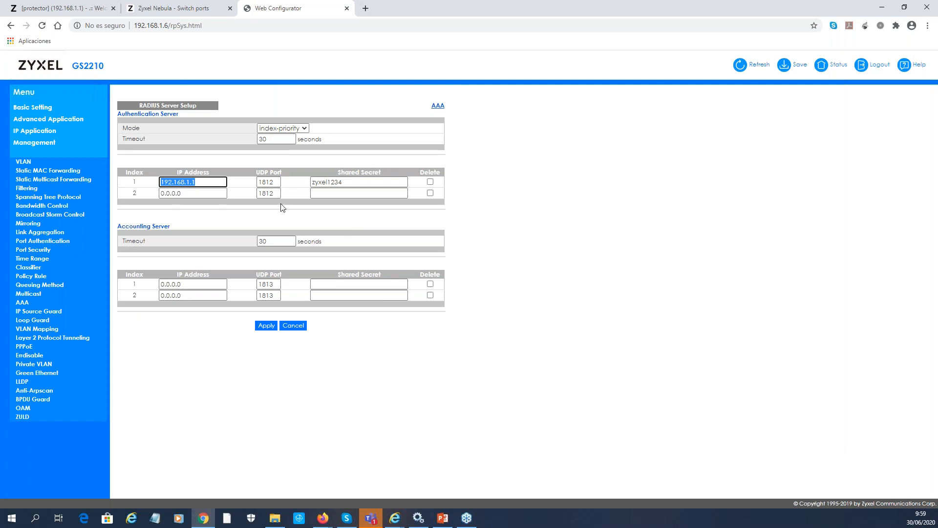
left_click_drag(275, 181, 257, 181)
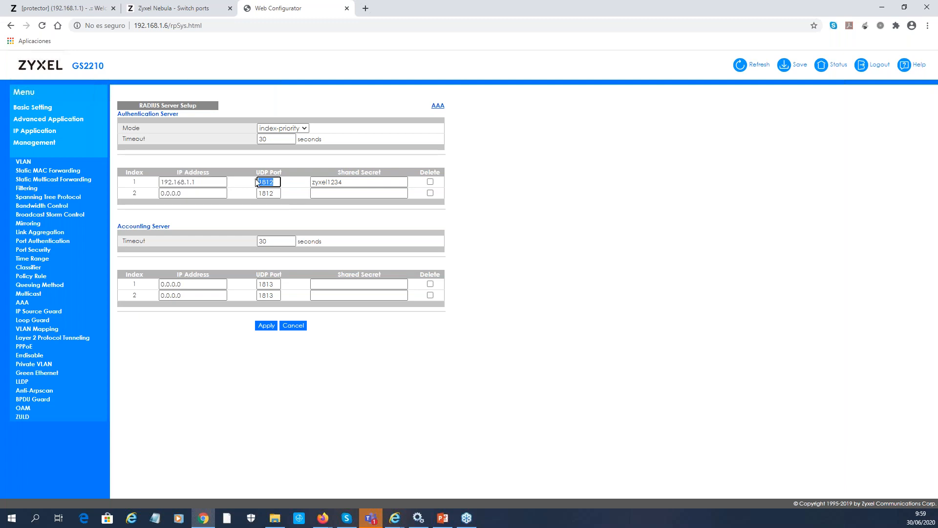
left_click_drag(347, 182, 291, 179)
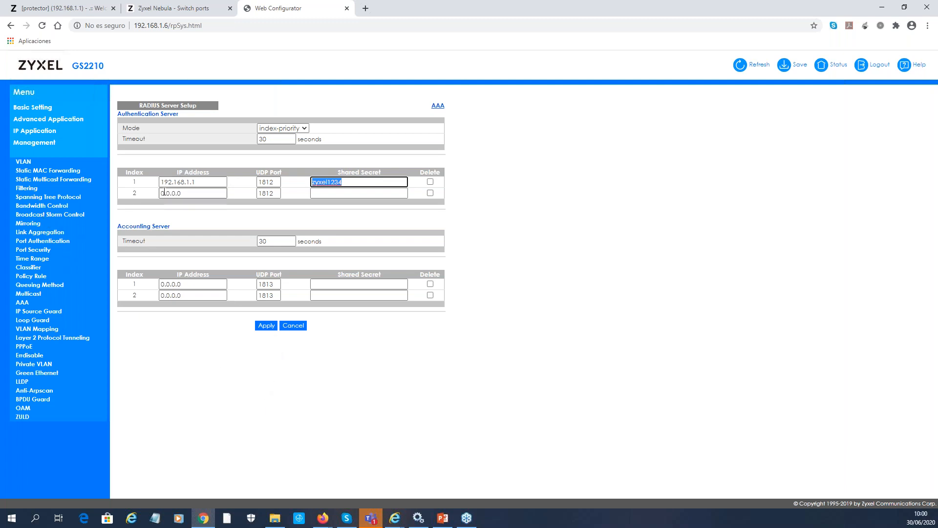
left_click(437, 106)
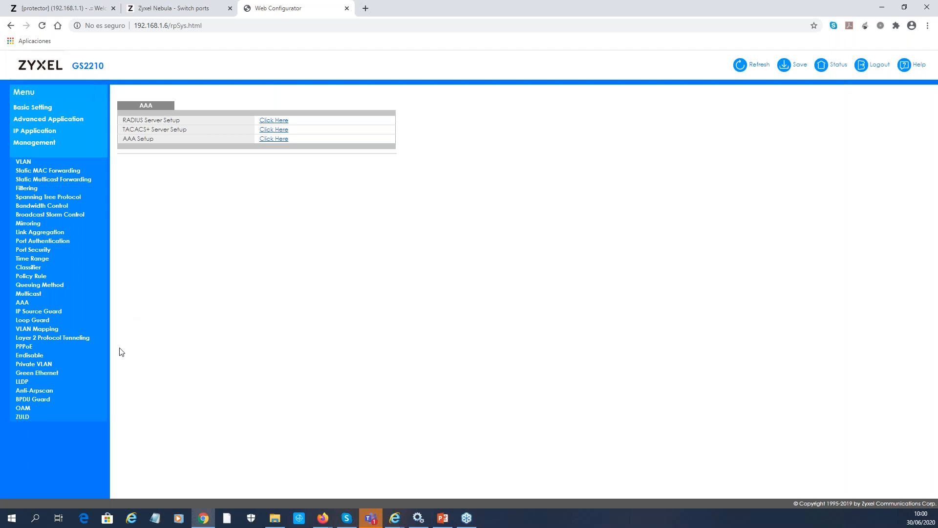
left_click(46, 243)
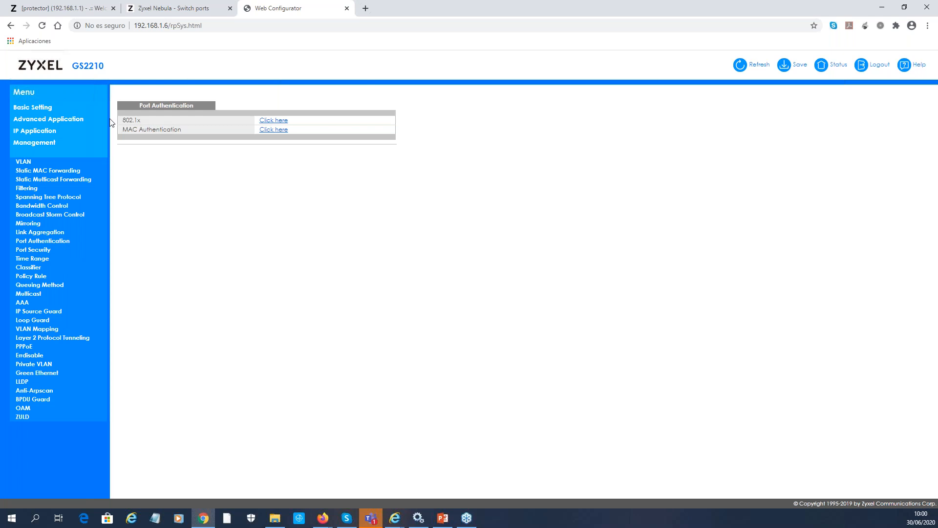
Activate 802.1x on port 12 alongside ports 8 and 10 and apply
left_click(262, 120)
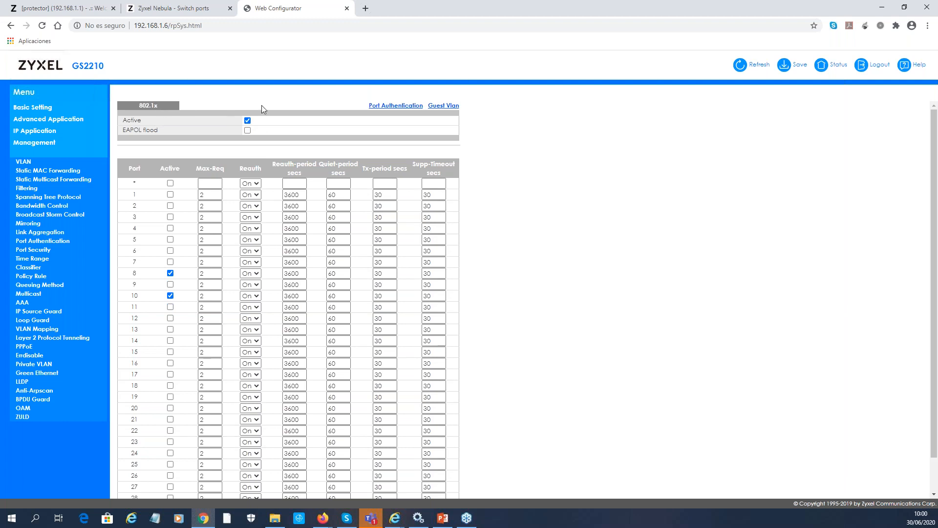
scroll(265, 129, "down", 2)
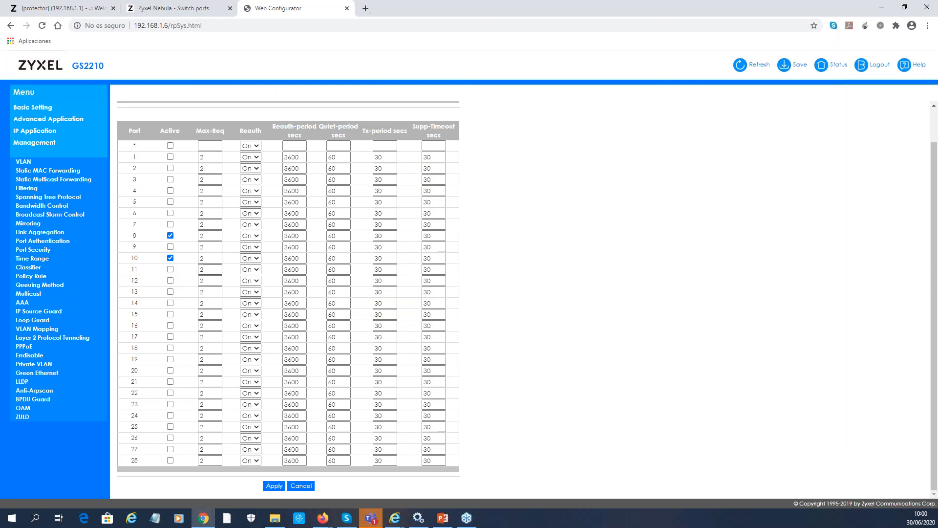
scroll(177, 289, "up", 1)
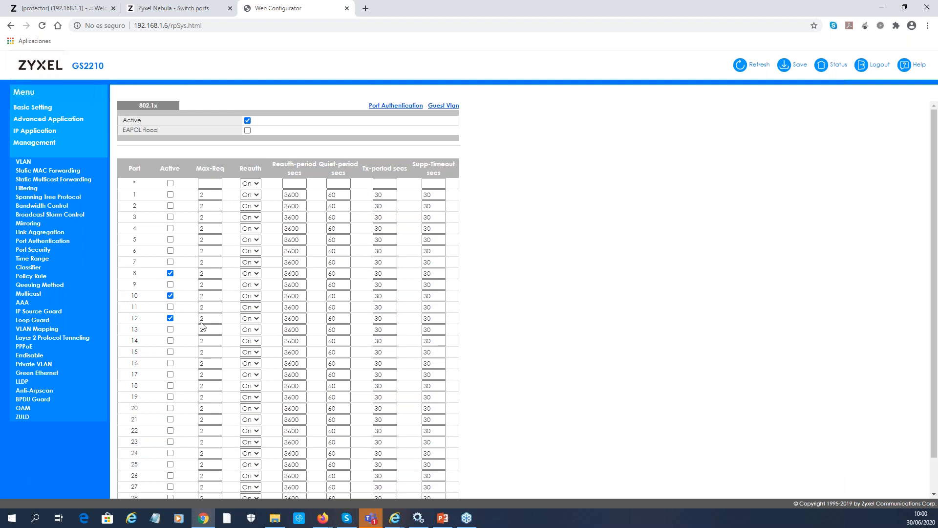
scroll(293, 323, "down", 1)
left_click(269, 487)
Turn on port security for the whole switch
left_click(41, 251)
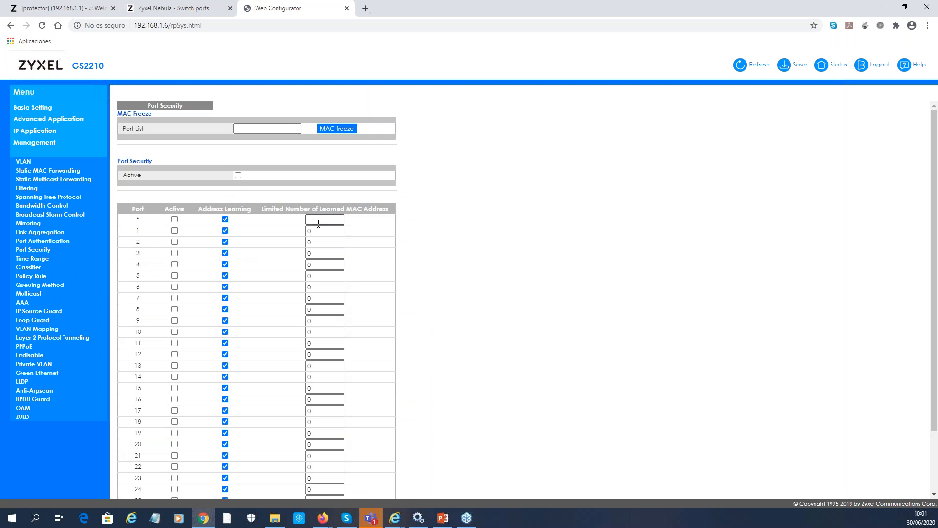
scroll(314, 192, "down", 1)
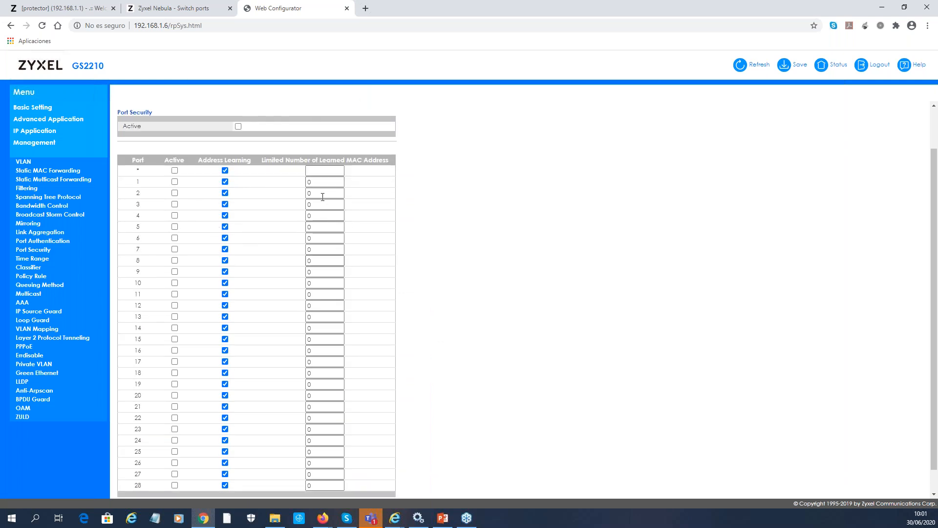
scroll(275, 247, "down", 1)
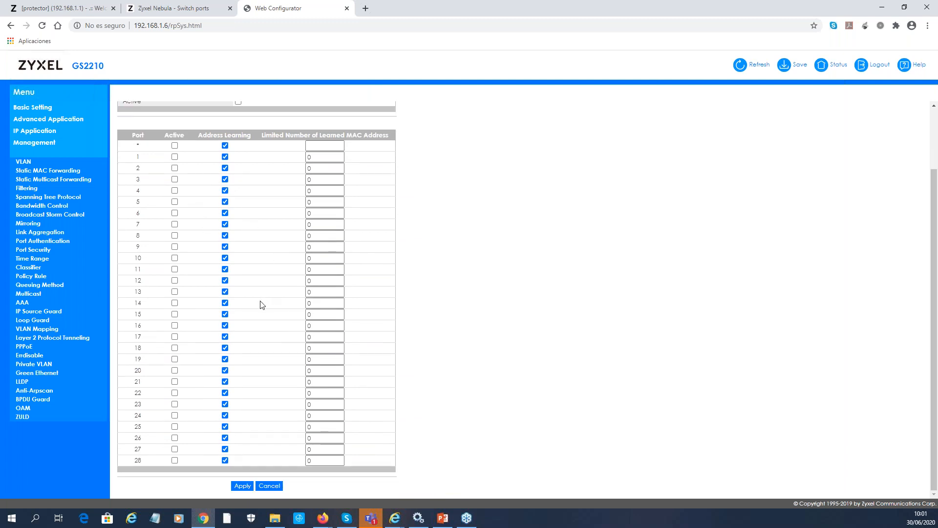
scroll(258, 308, "up", 3)
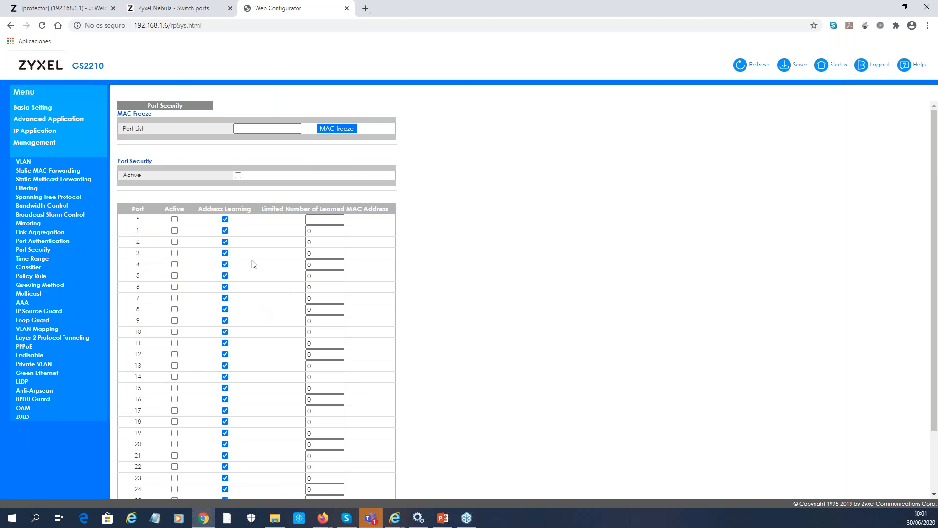
left_click(239, 175)
Activate port 8 and set the MAC limits of ports 8 and 10 to 3
left_click(175, 309)
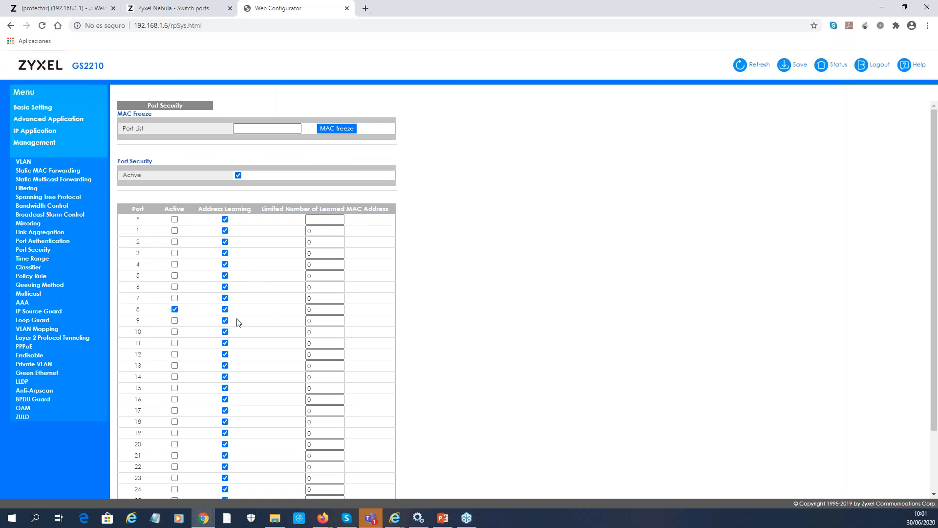
double_click(327, 309)
type("2")
left_click(326, 332)
left_click_drag(325, 332, 282, 336)
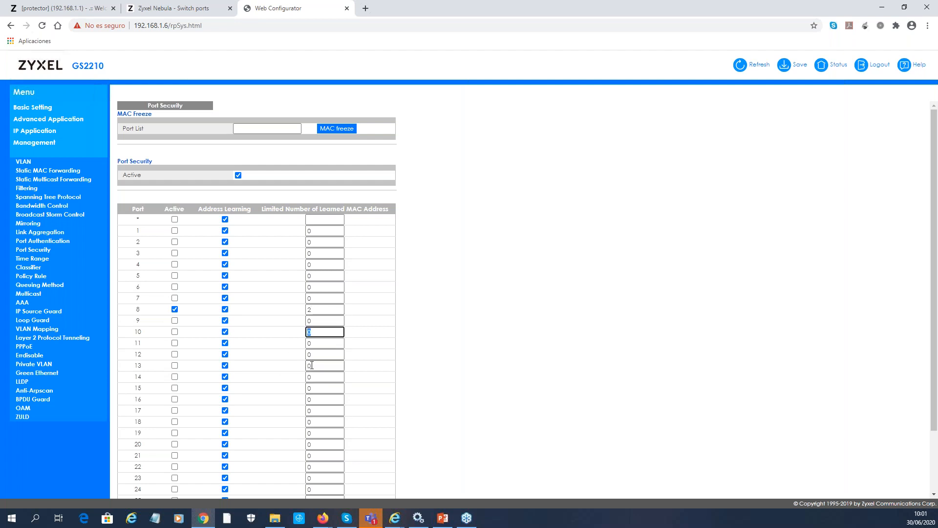
type("3")
double_click(314, 308)
type("3")
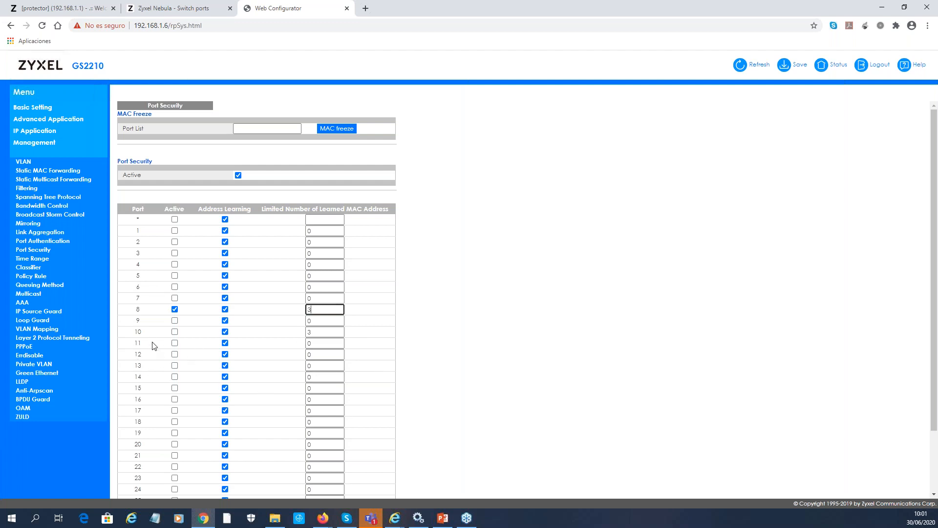
Activate ports 10 and 12, giving port 12 a MAC limit of 3
left_click(175, 332)
left_click(174, 354)
key("Tab")
key("Tab")
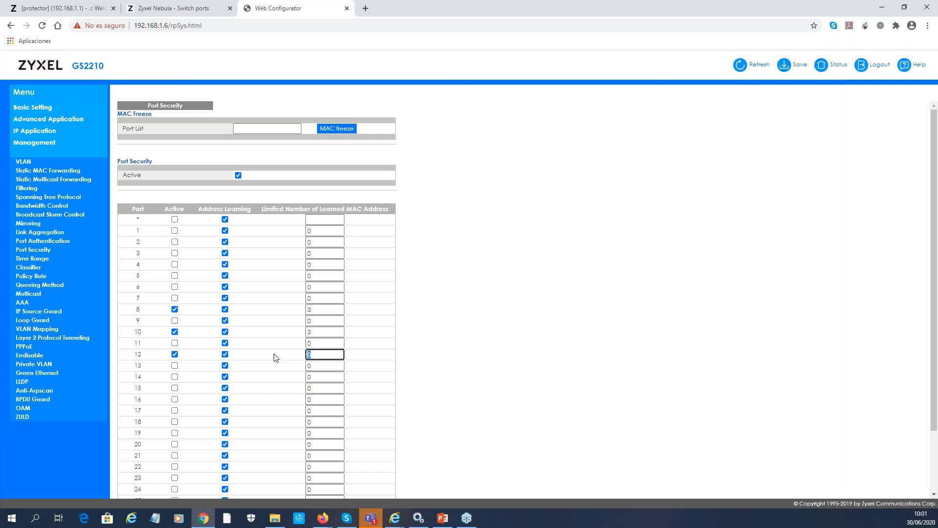
type("12")
key("BackSpace")
type("3")
scroll(303, 332, "down", 2)
Save port security, then activate port 24 with a 20-MAC limit and apply
left_click(242, 486)
scroll(306, 337, "down", 2)
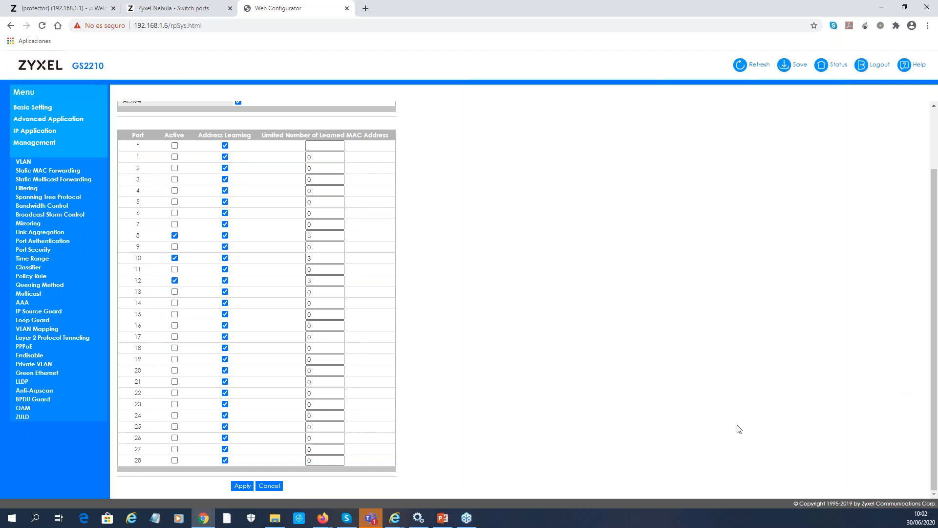
left_click(174, 416)
key("Tab")
key("Tab")
type("20")
left_click(243, 485)
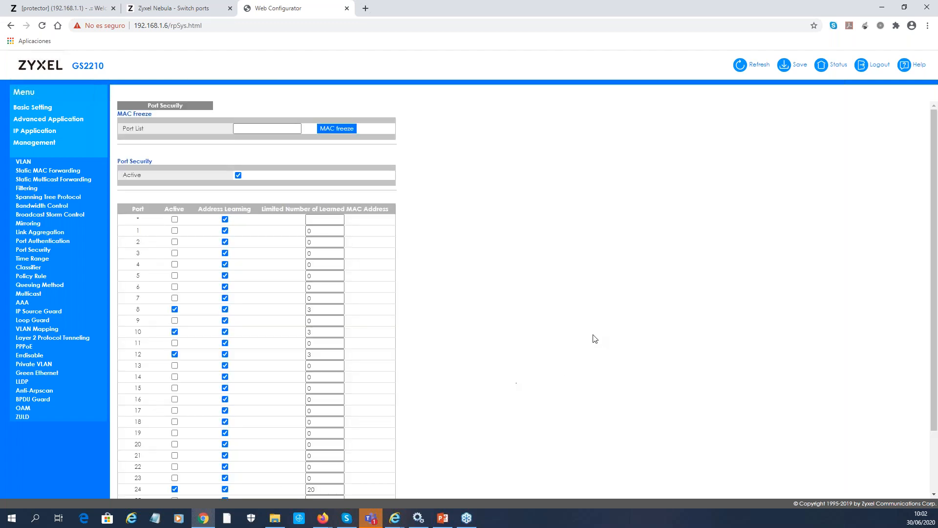
Bring up Windows Services and reload the Port Security page
scroll(146, 303, "down", 3)
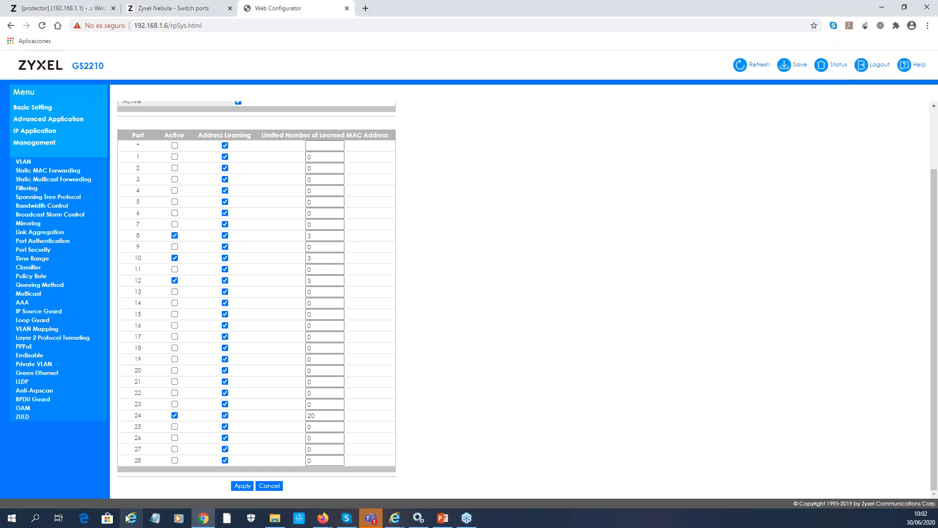
left_click(419, 518)
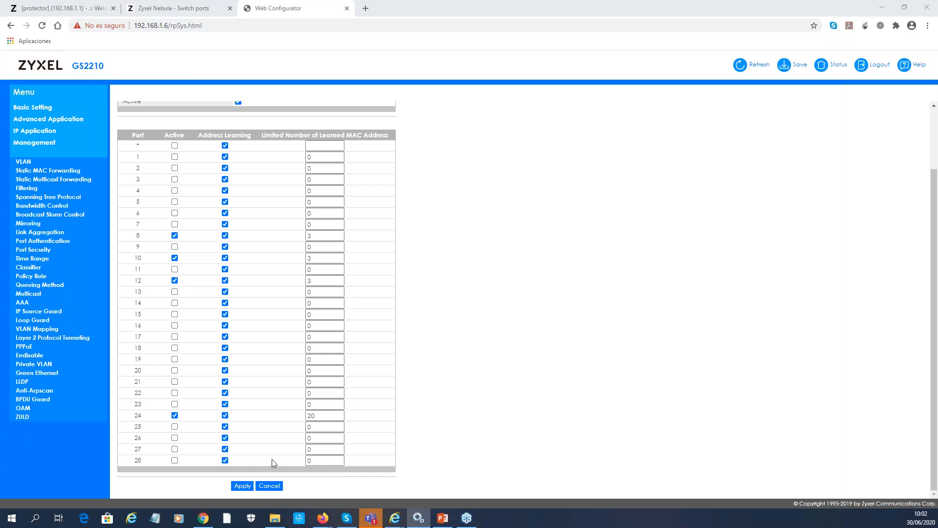
left_click(250, 487)
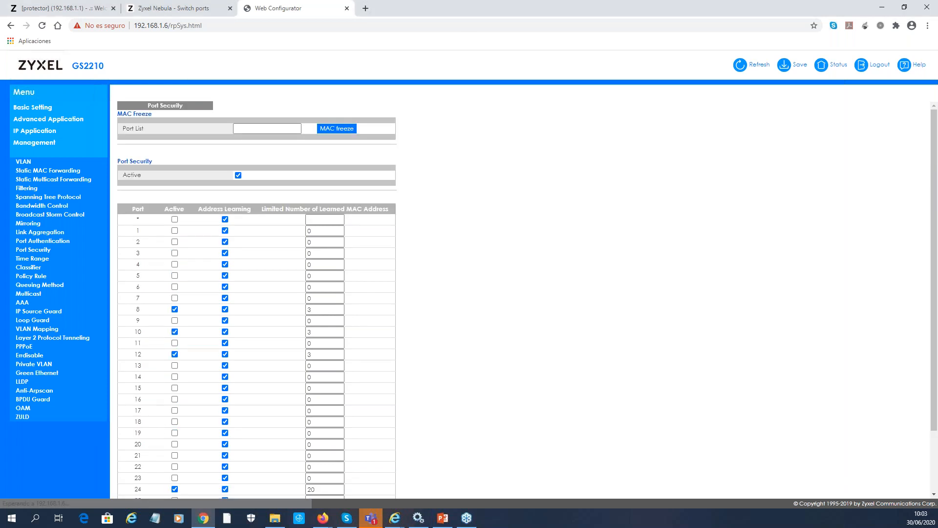
Maximize Services and start the Wired AutoConfig service
left_click(418, 518)
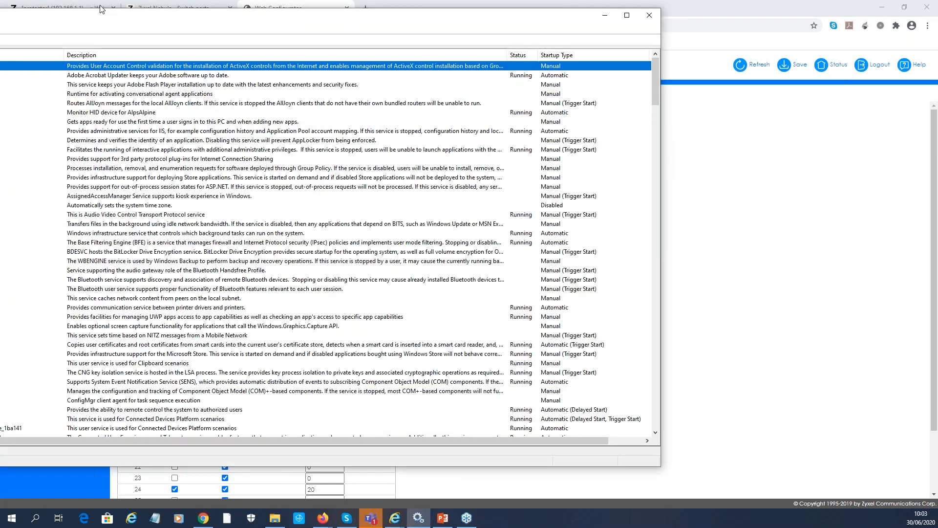
left_click_drag(203, 19, 410, 42)
double_click(409, 41)
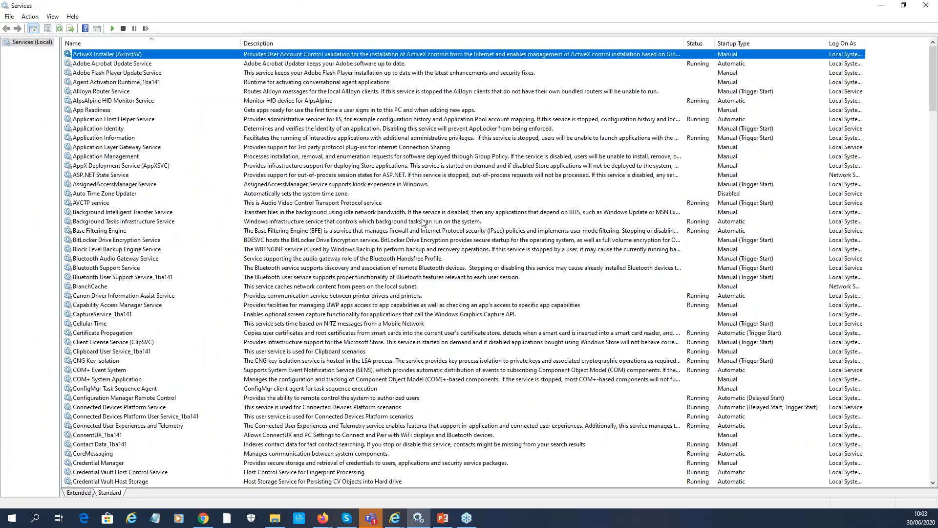
scroll(183, 342, "down", 9)
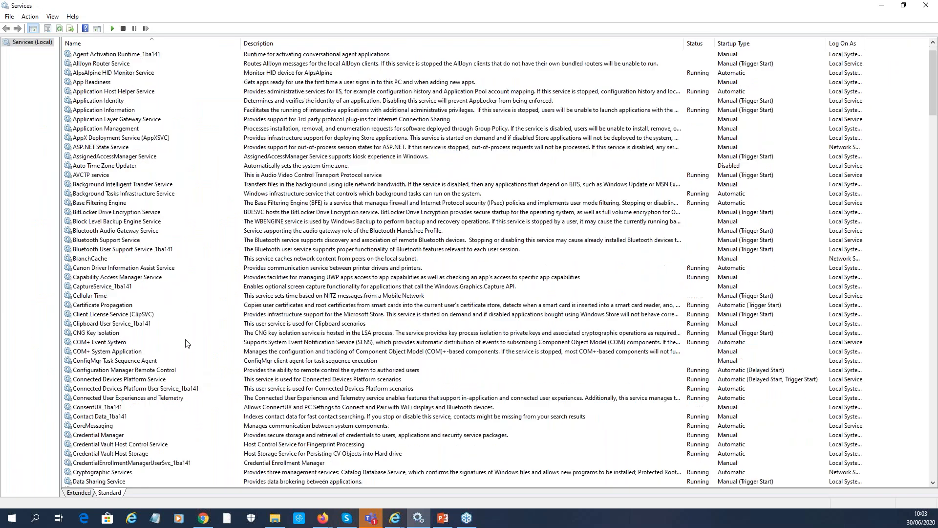
scroll(186, 344, "down", 12)
left_click(190, 342)
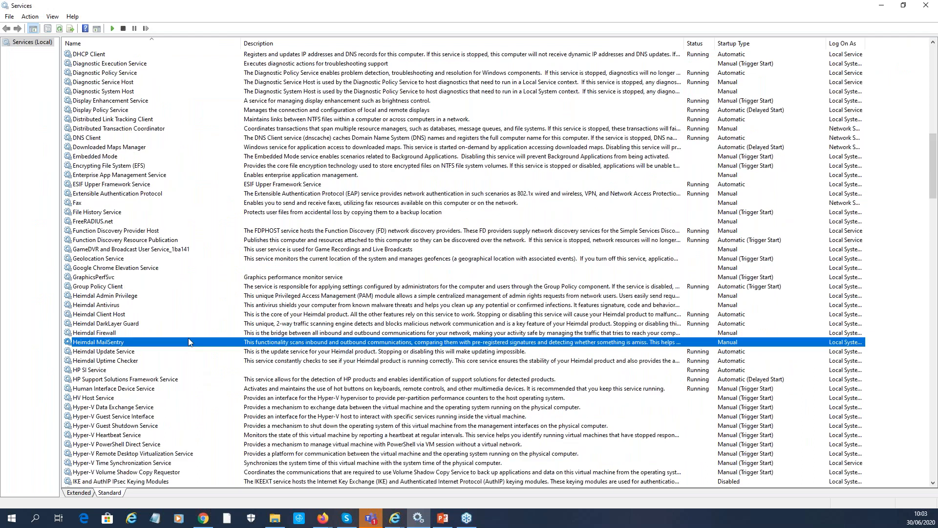
key("w")
scroll(189, 340, "down", 4)
left_click(149, 371)
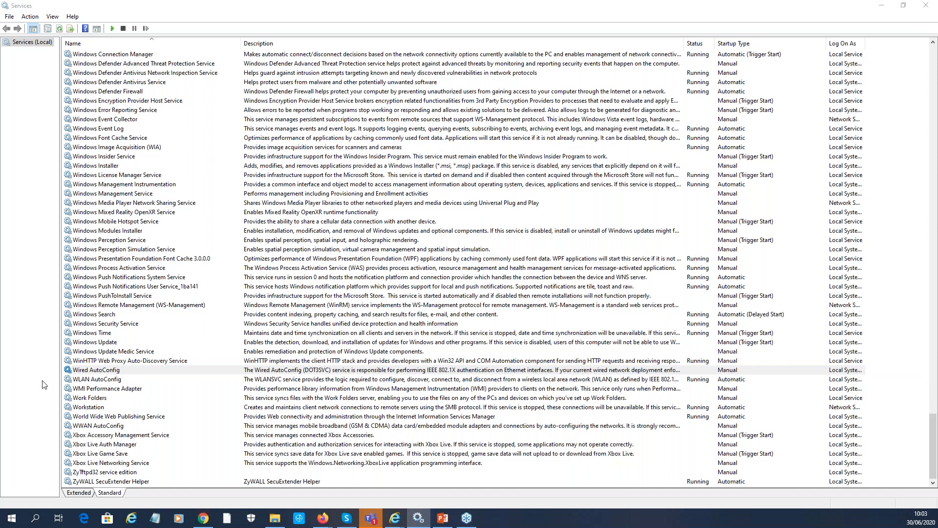
left_click(288, 370)
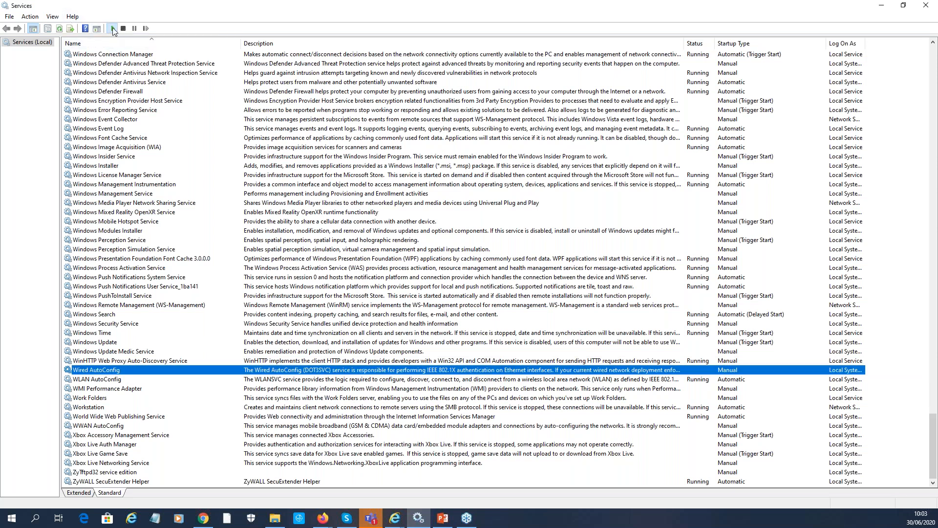
left_click(112, 30)
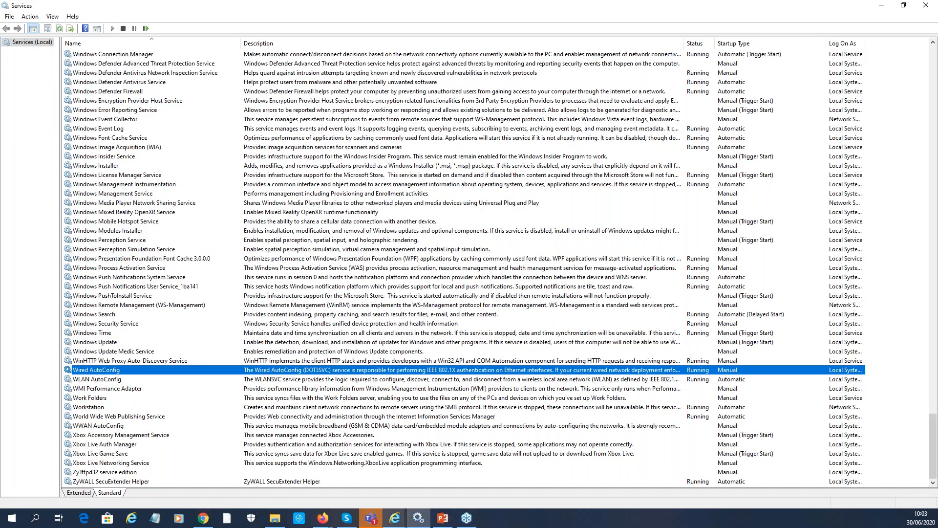
Open the Local Area Connection Properties for the Intel Ethernet adapter
left_click(418, 519)
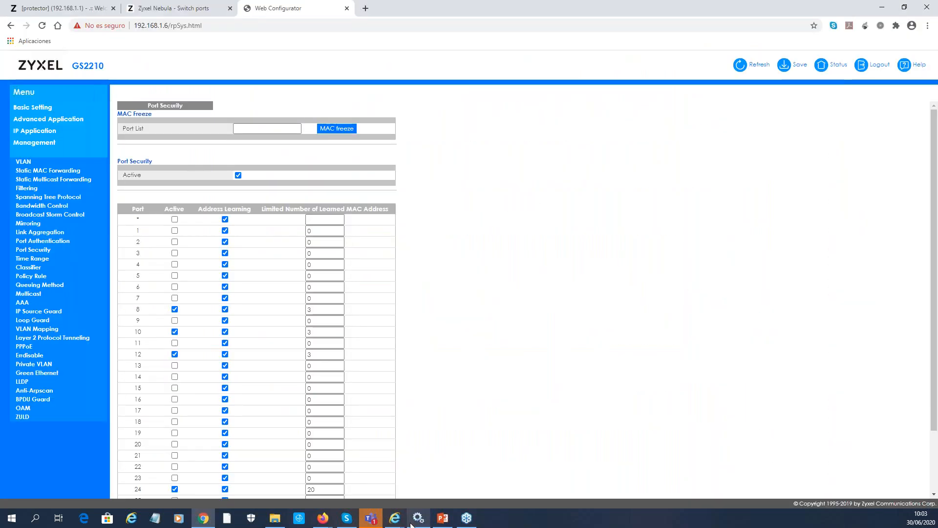
left_click(417, 519)
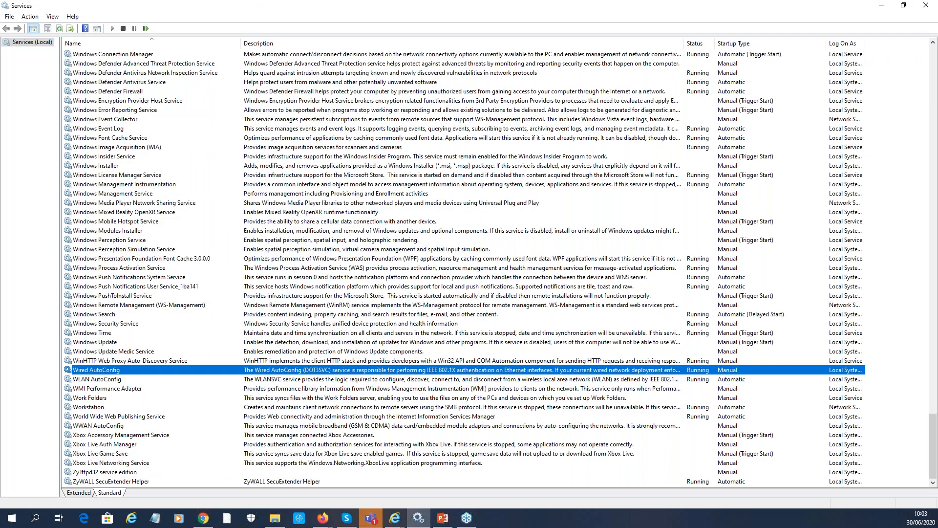
key("super+i")
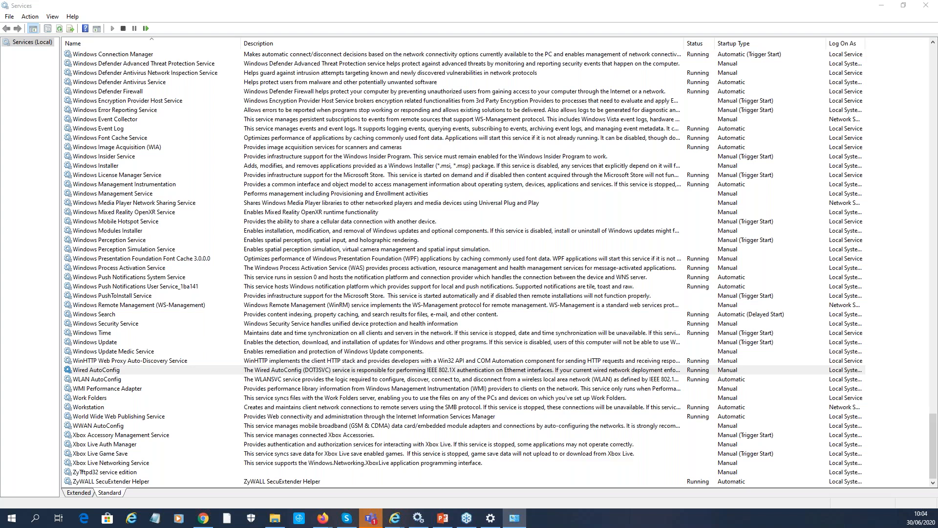
left_click_drag(0, 45, 525, 116)
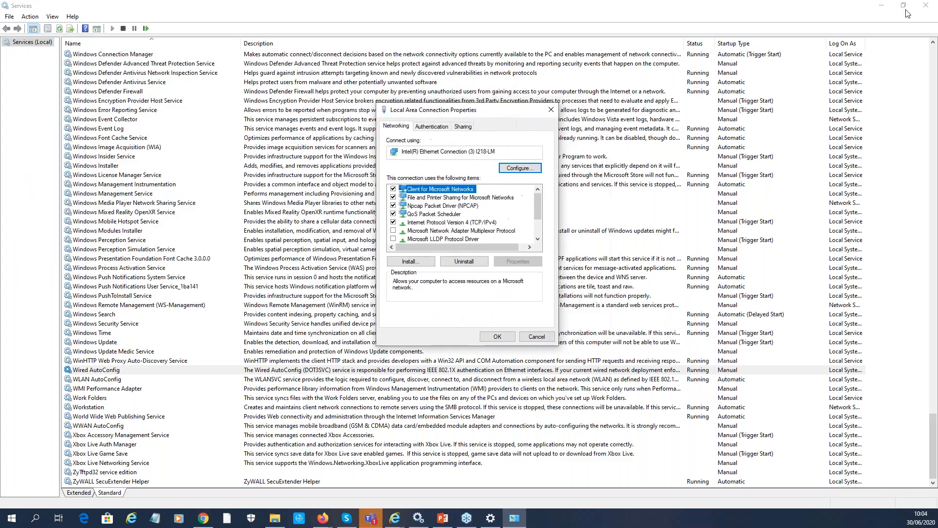
Enable IEEE 802.1X authentication on the adapter and open its Protected EAP and EAP-MSCHAP v2 settings
left_click(881, 7)
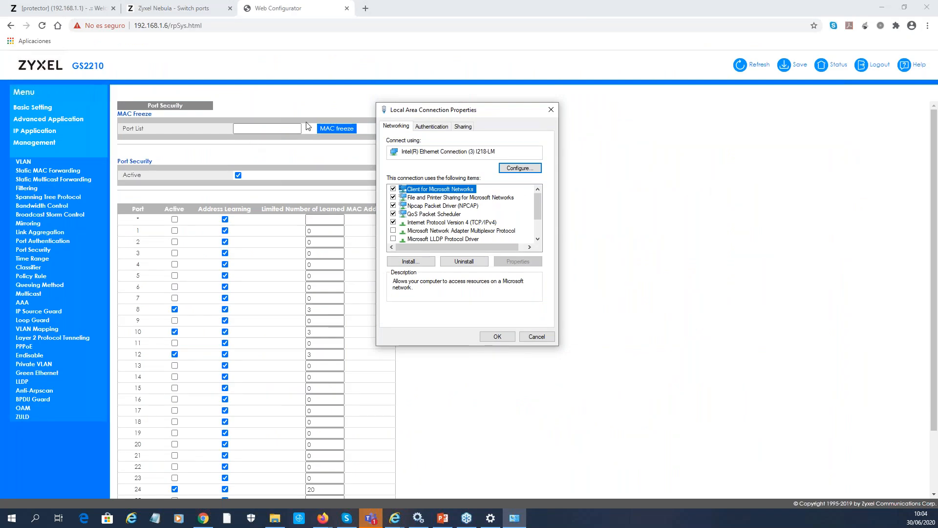
left_click(436, 128)
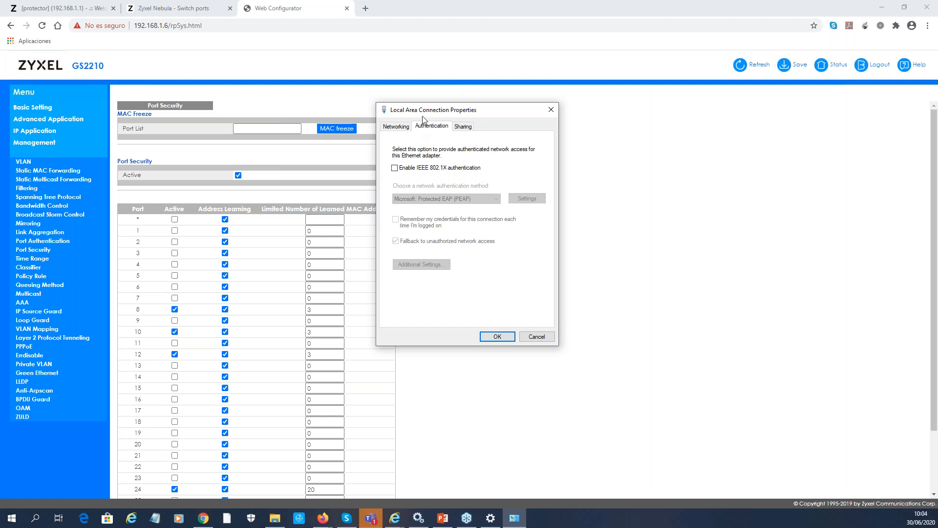
left_click_drag(440, 110, 499, 108)
left_click(454, 166)
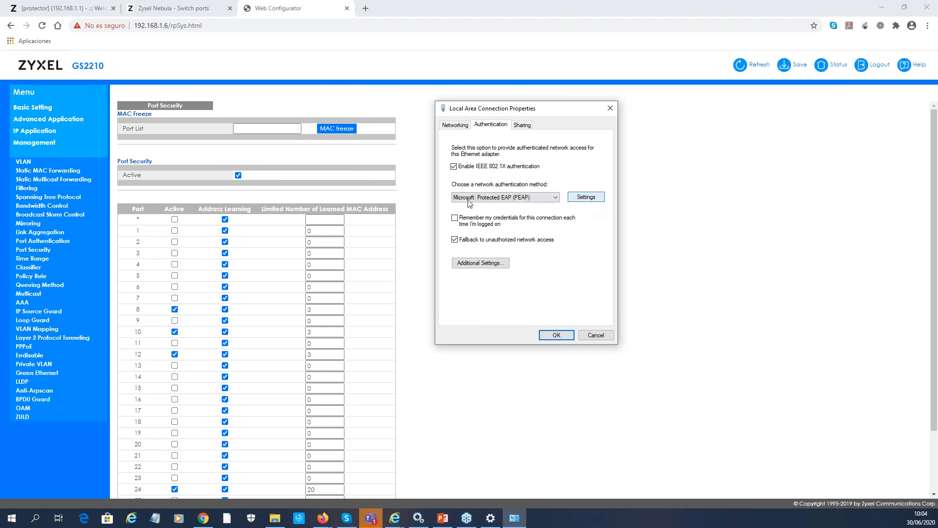
left_click(586, 197)
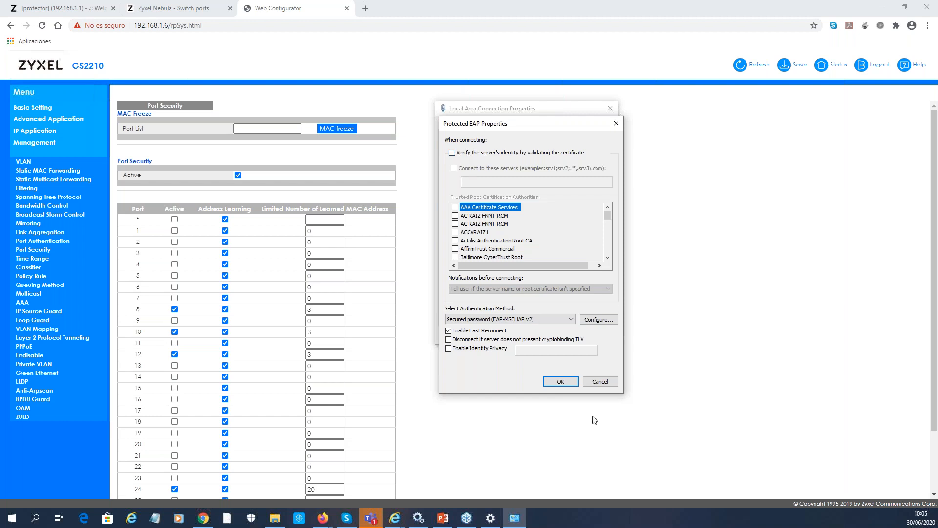
left_click(599, 319)
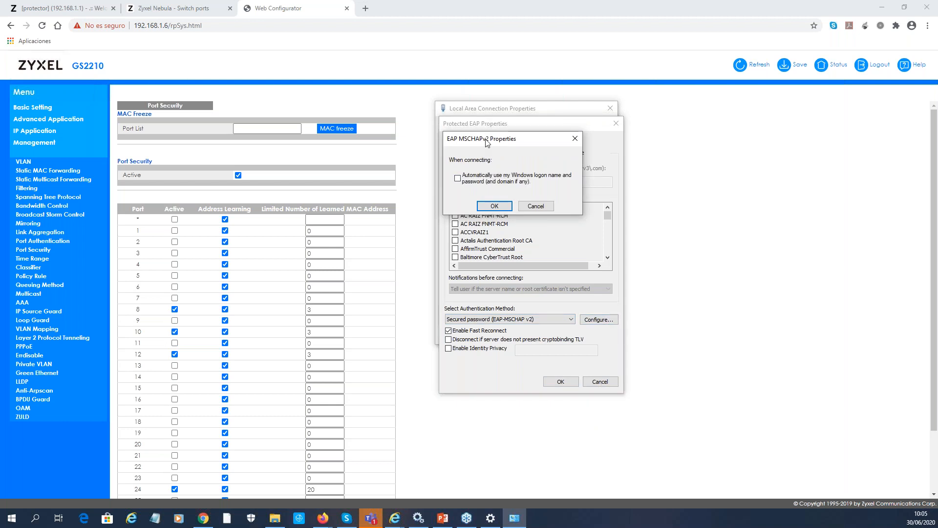
Leave MSCHAPv2 unchanged, enable Identity Privacy with identity 'sw1', and confirm Protected EAP
left_click_drag(485, 142, 547, 142)
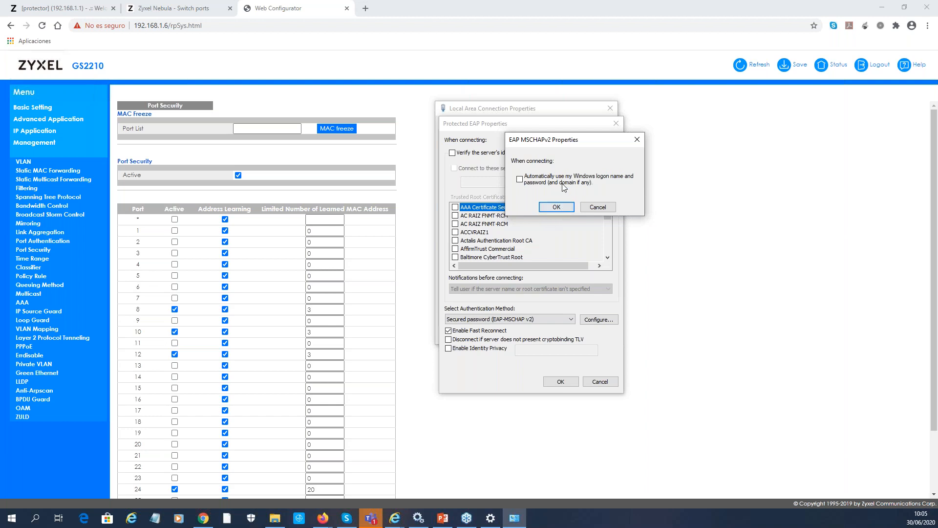
left_click_drag(562, 144, 582, 147)
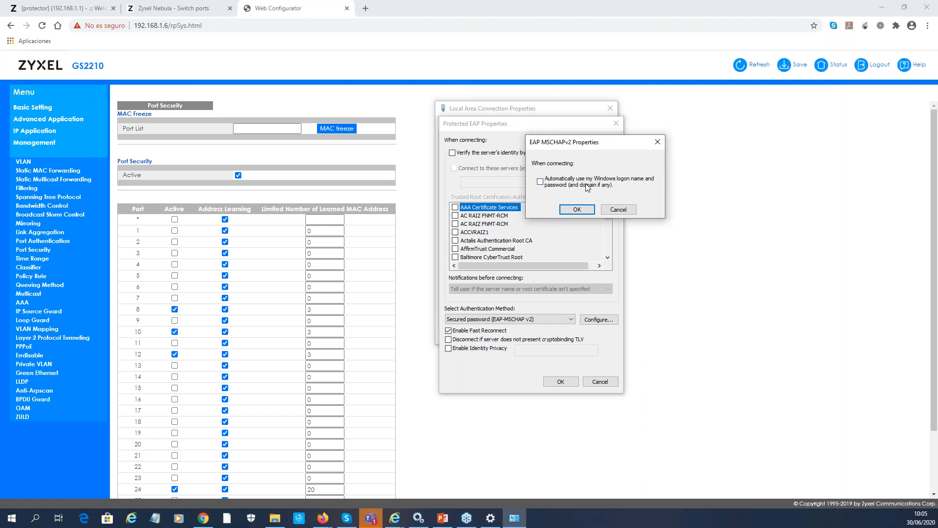
left_click(618, 210)
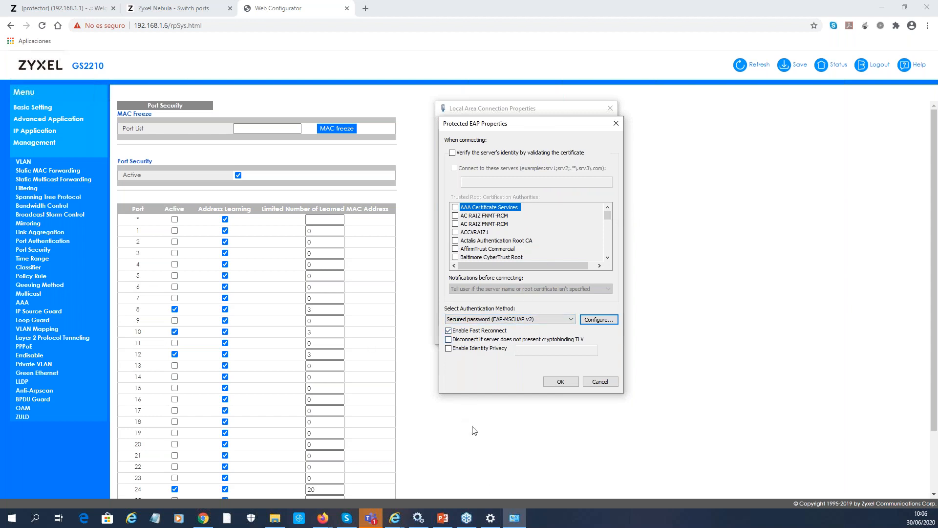
left_click(493, 350)
left_click(538, 353)
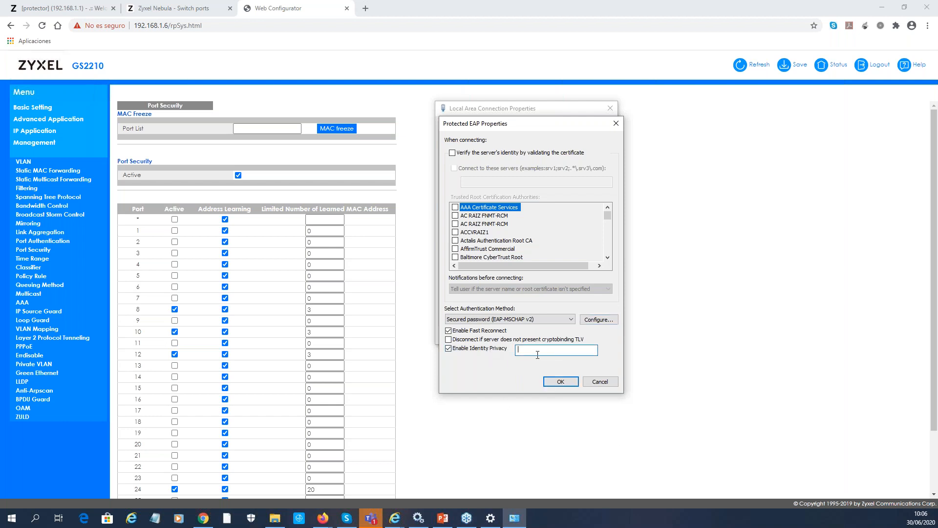
type("sw1")
left_click(561, 381)
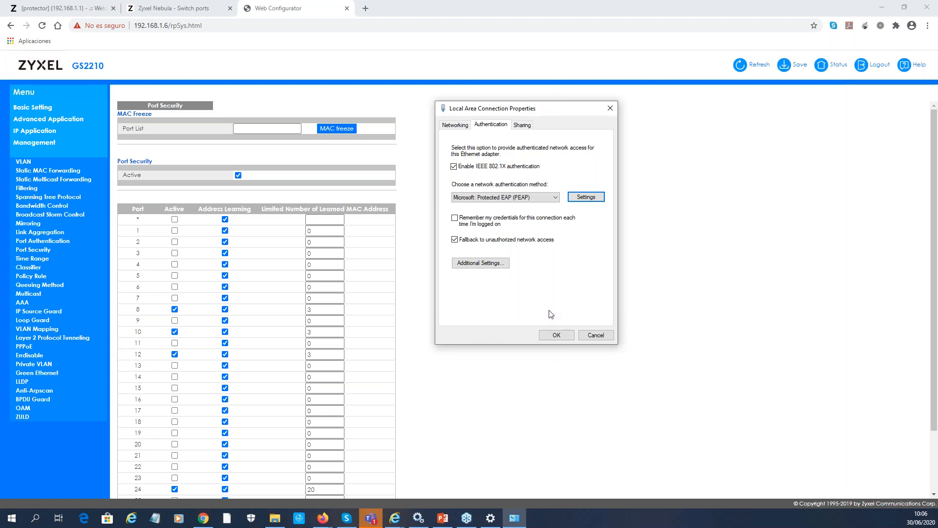
In the 802.1X advanced settings, specify the User or computer authentication mode
left_click(483, 264)
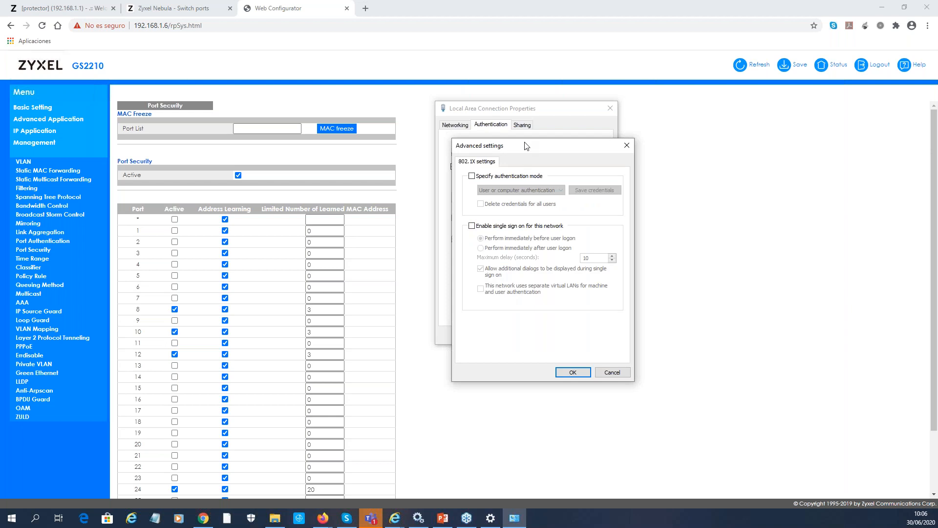
left_click_drag(522, 149, 695, 113)
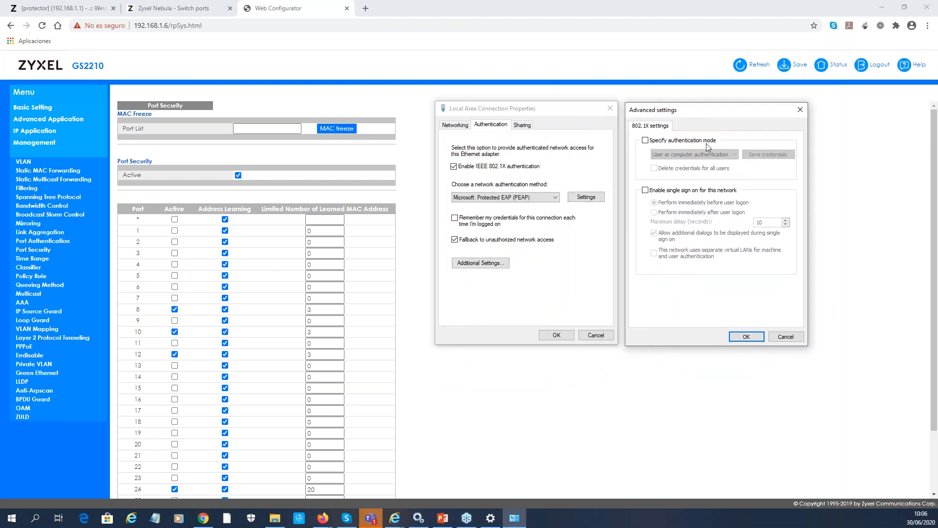
left_click(664, 140)
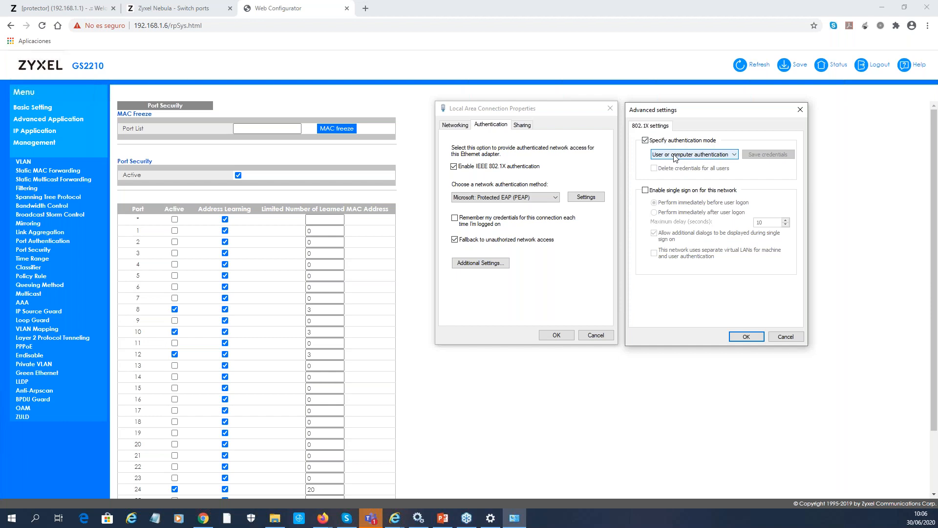
left_click(675, 156)
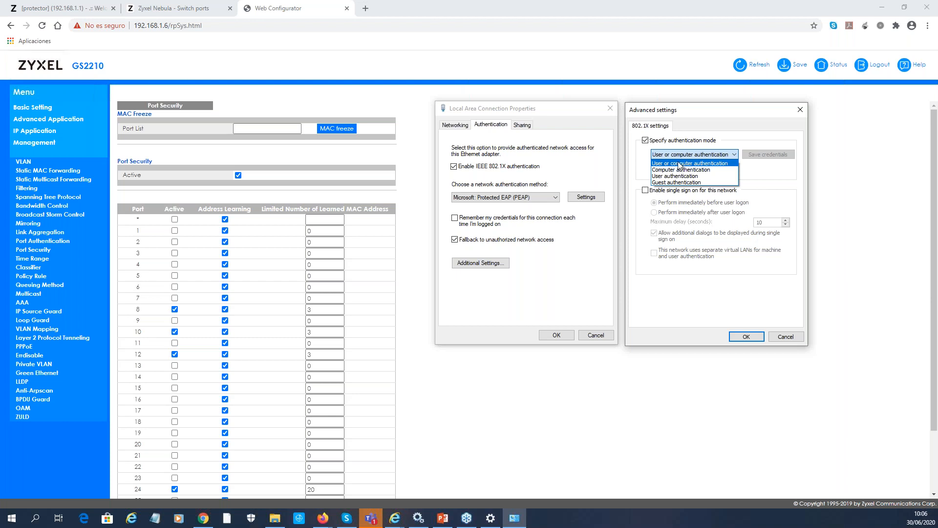
left_click(677, 163)
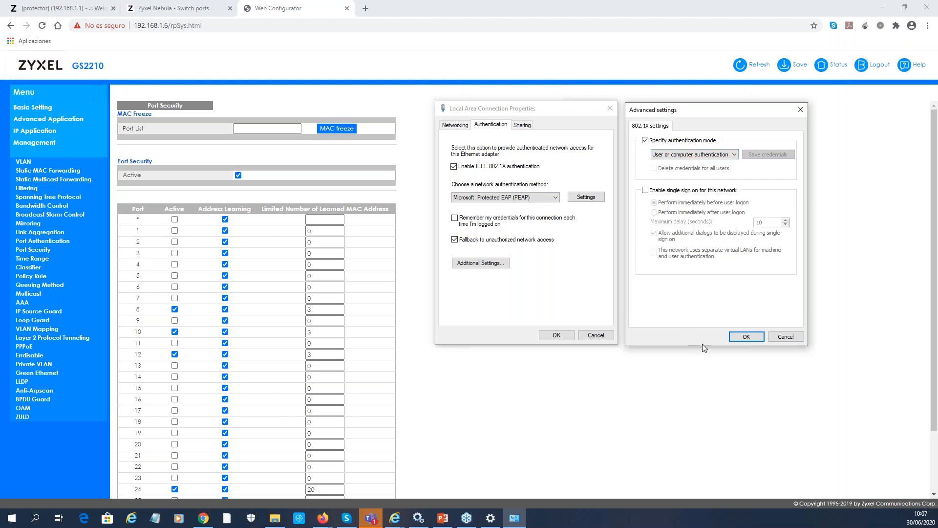
left_click(747, 337)
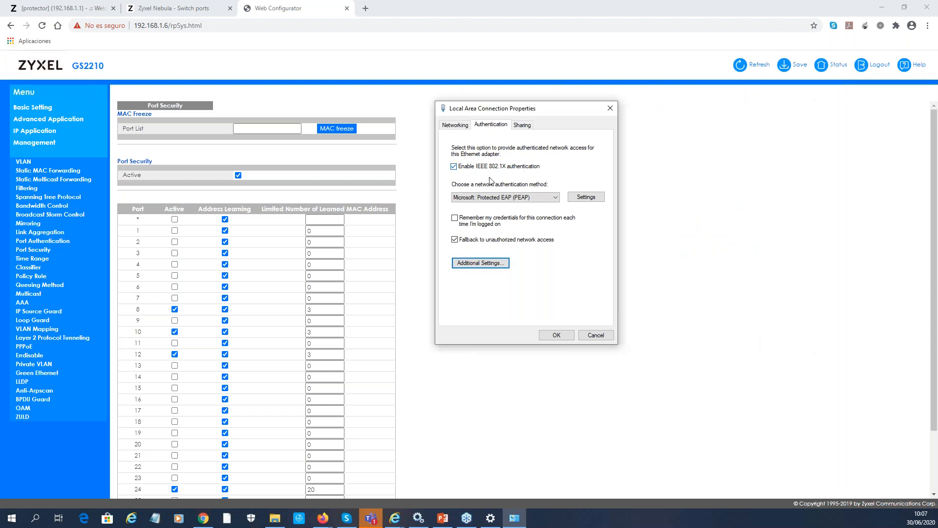
Apply the Local Area Connection 802.1X settings, then move through the Nebula tab to the USG60 tab
left_click(556, 335)
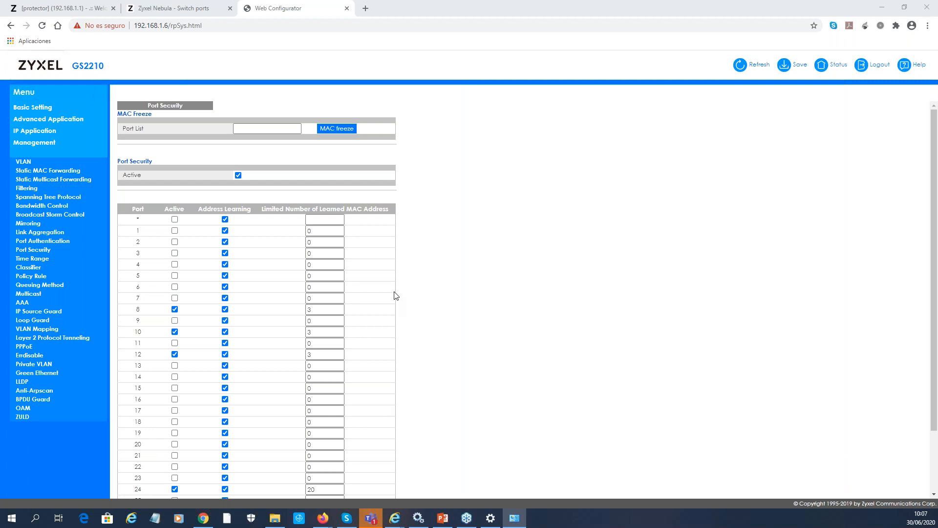
left_click(175, 14)
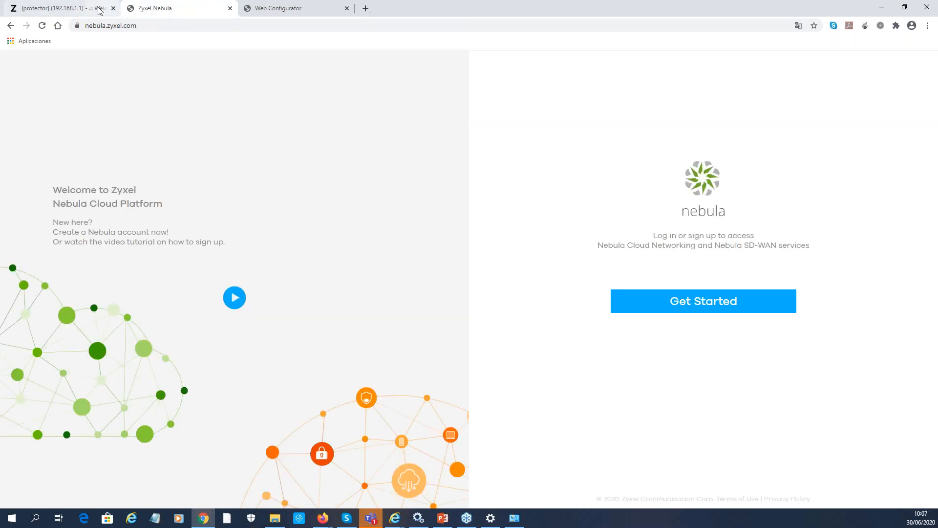
left_click(55, 10)
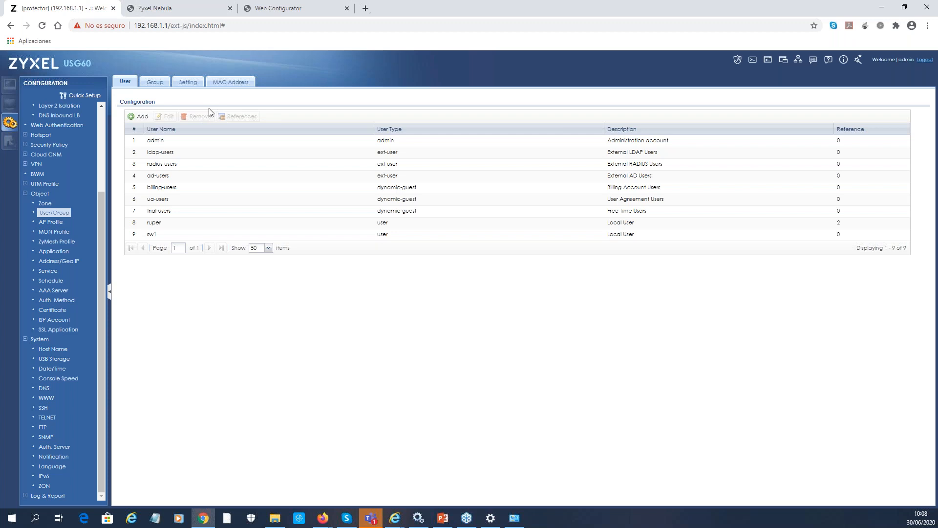
Cycle through the Nebula and GS2210 tabs back to the USG60 User/Group list showing sw1
left_click(187, 11)
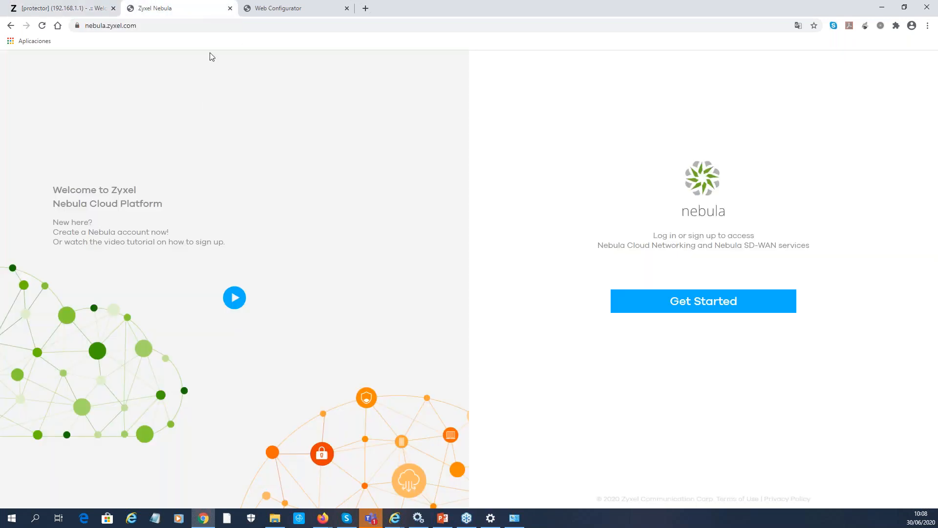
left_click(305, 12)
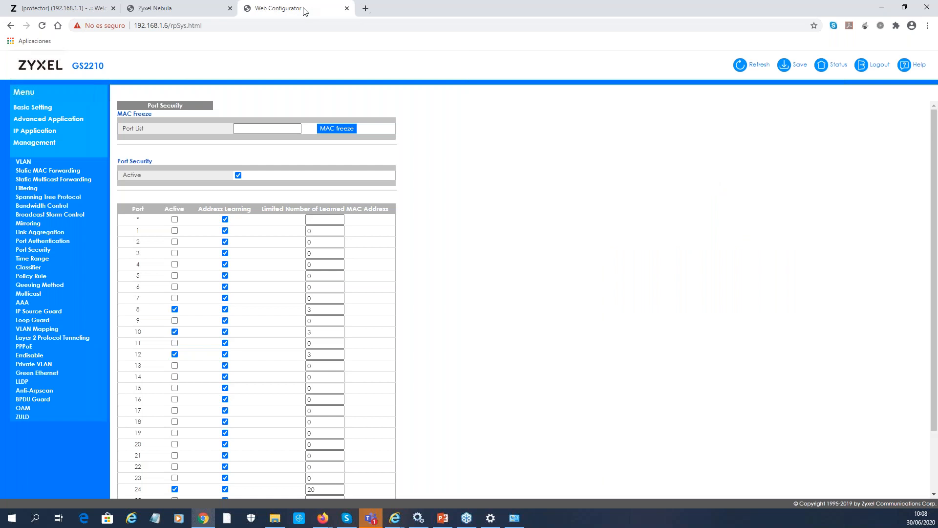
left_click(39, 11)
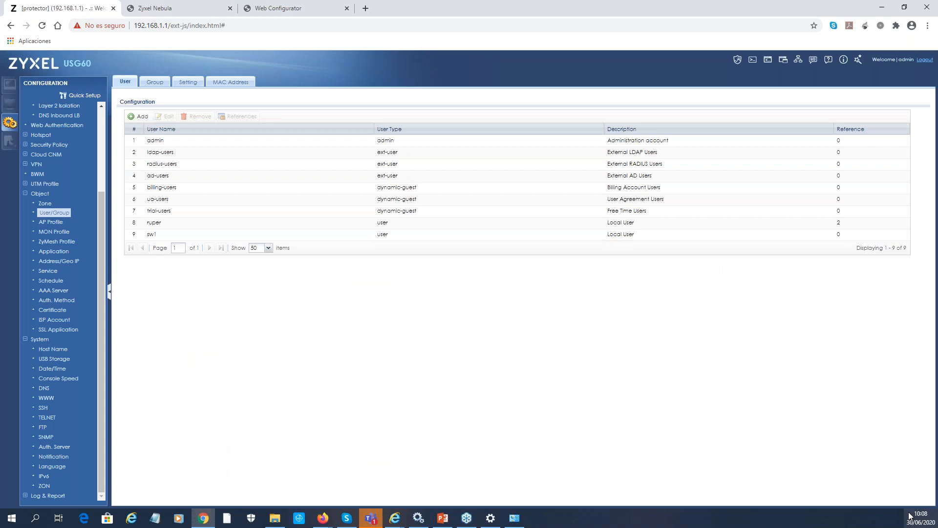
mouse_move(909, 516)
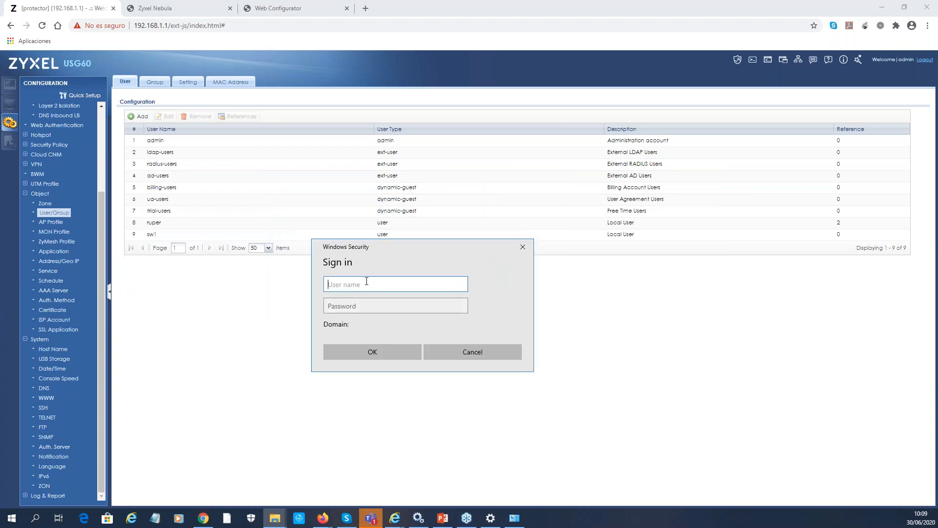
Sign in to the 802.1X prompt as user sw1 with its password
type("sw1")
key("Tab")
type("•••••••••")
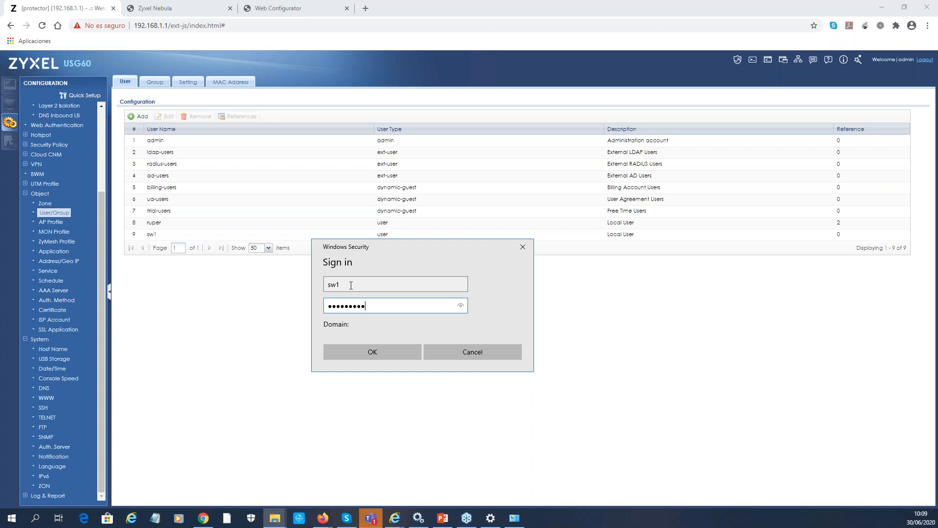
left_click(400, 354)
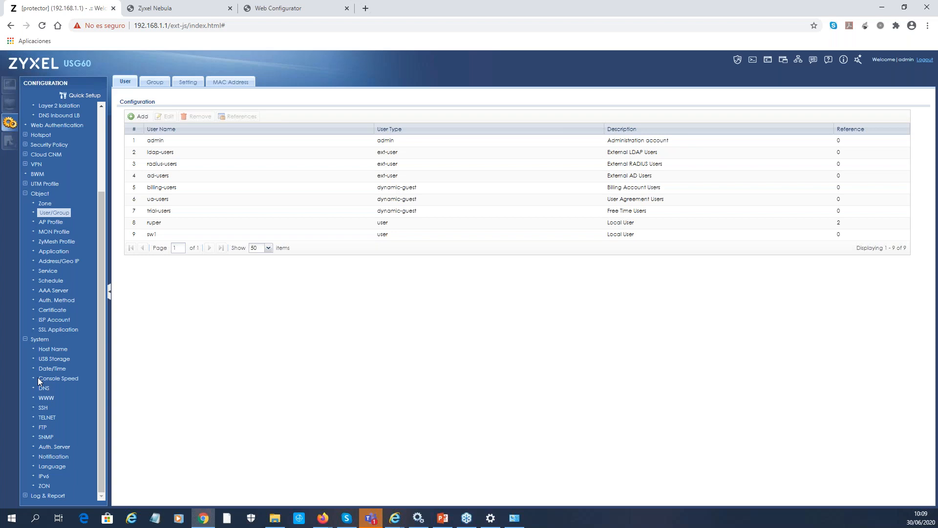
Bring the Local Area Connection Status window into view
key("alt+Tab")
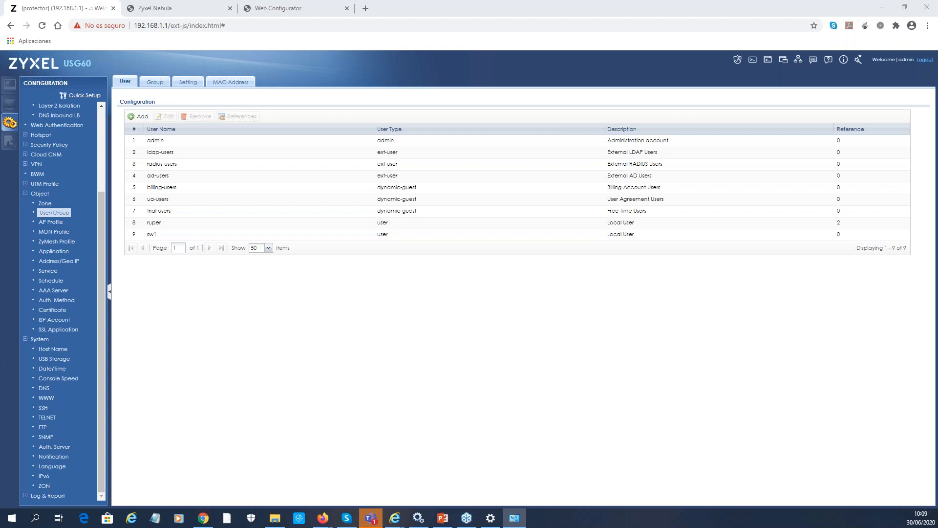
left_click_drag(0, 59, 516, 130)
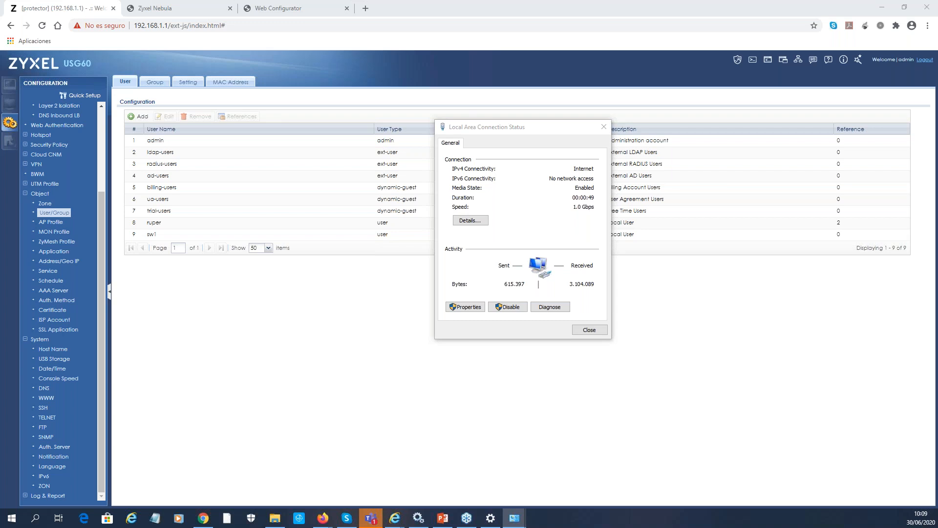
Check the connection details: IPv4 address 192.168.30.31 from DHCP server 192.168.30.1
left_click_drag(0, 15, 494, 23)
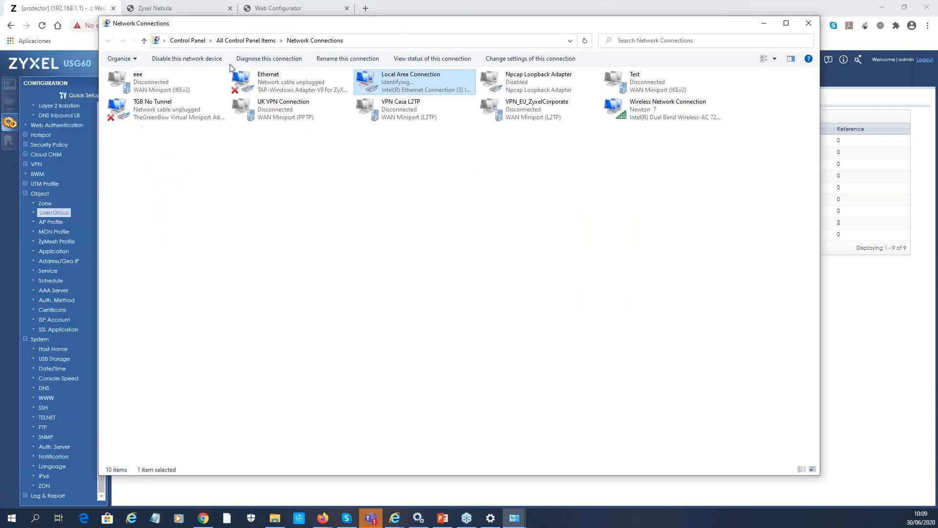
double_click(398, 78)
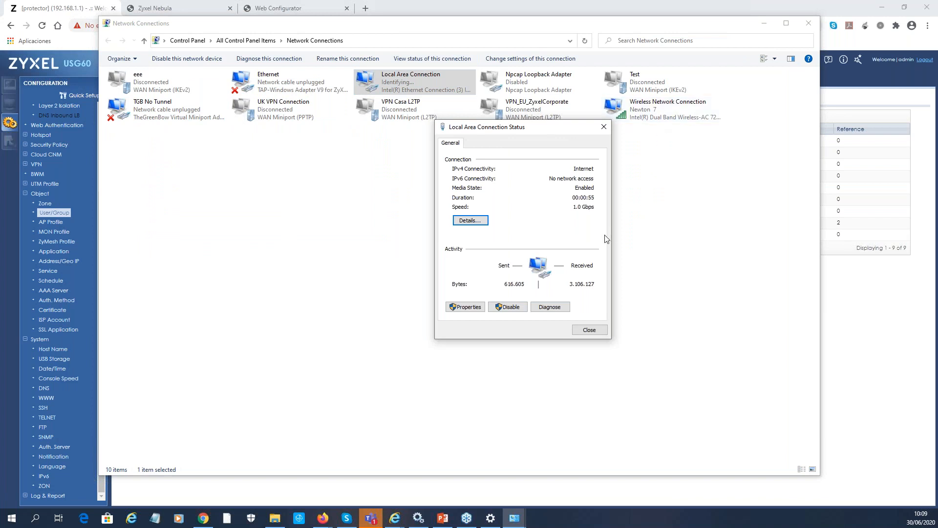
left_click(472, 222)
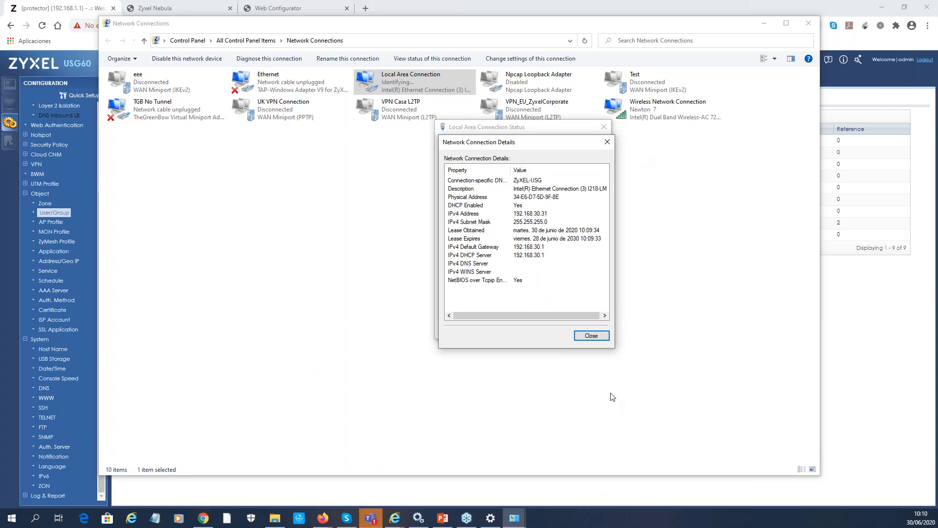
left_click(595, 337)
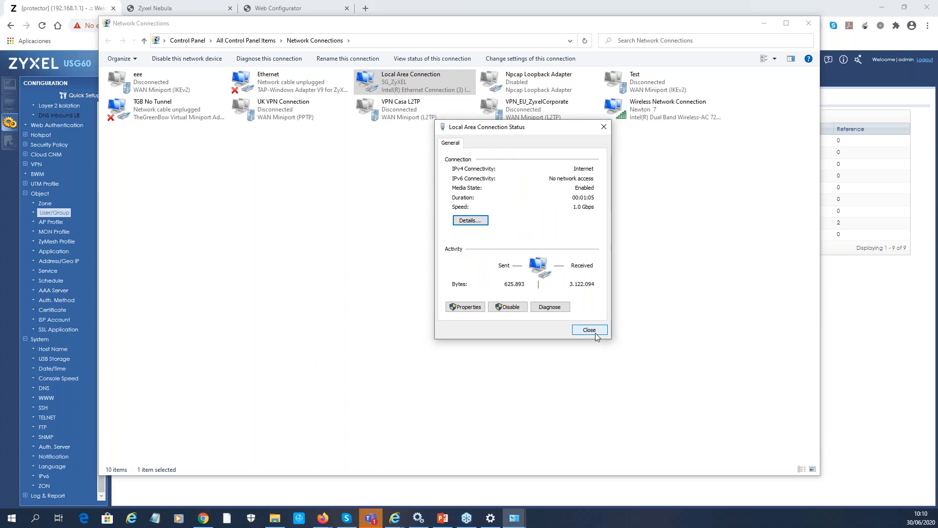
Close the connection status and Network Connections windows, bringing PowerPoint forward
left_click(595, 333)
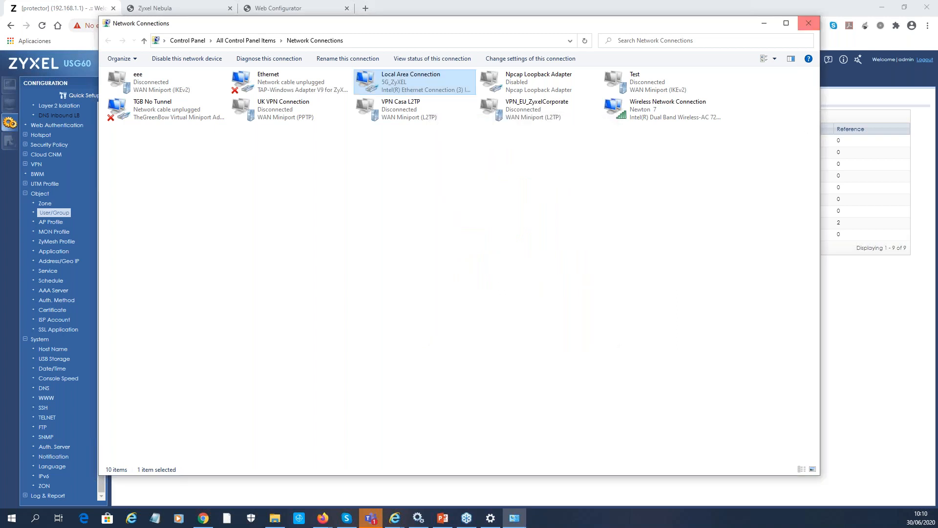
left_click(809, 23)
left_click(442, 518)
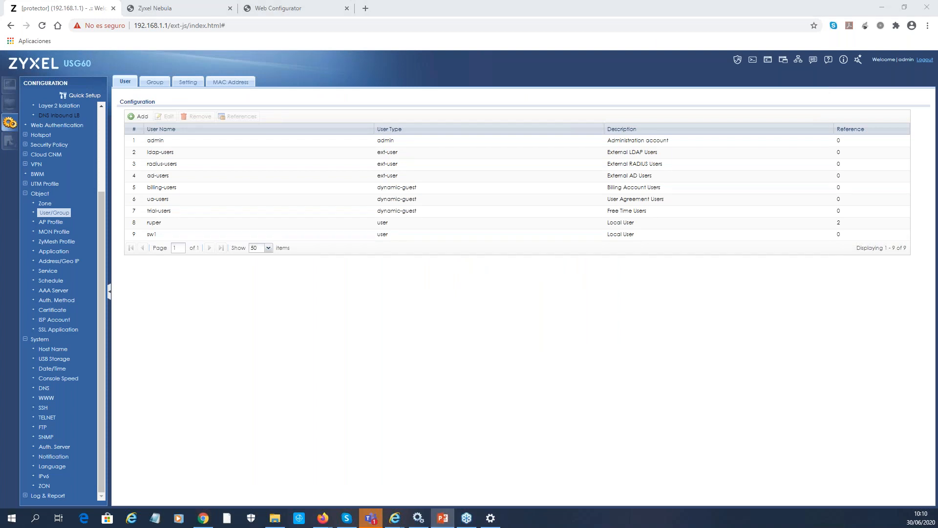